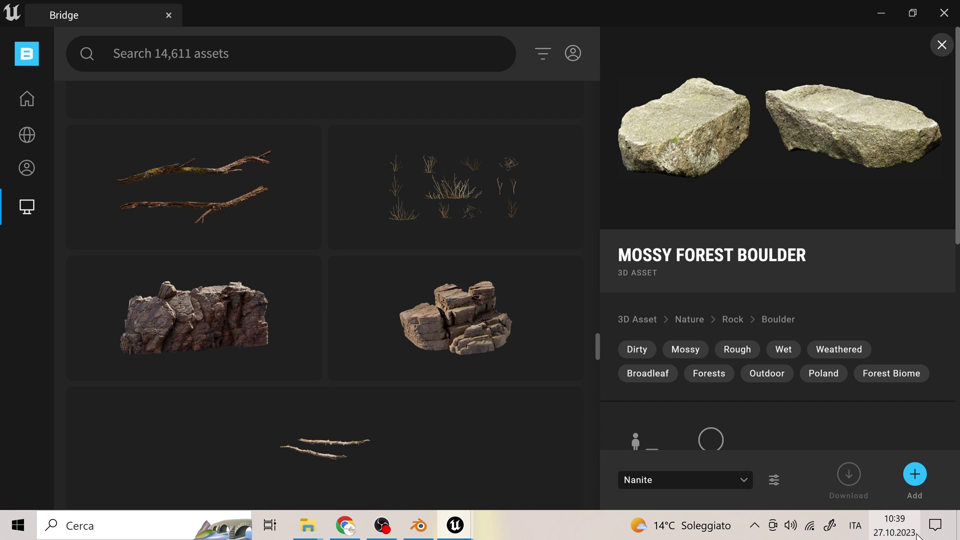
Add the boulder asset to the Unreal project and disable Nanite on its static mesh.
click(915, 475)
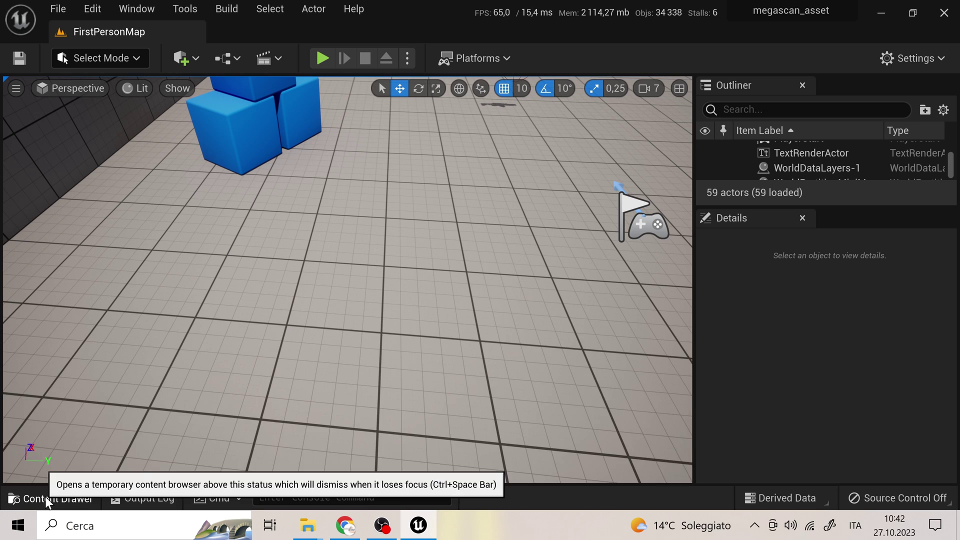
click(50, 497)
right_click(263, 413)
mouse_move(520, 134)
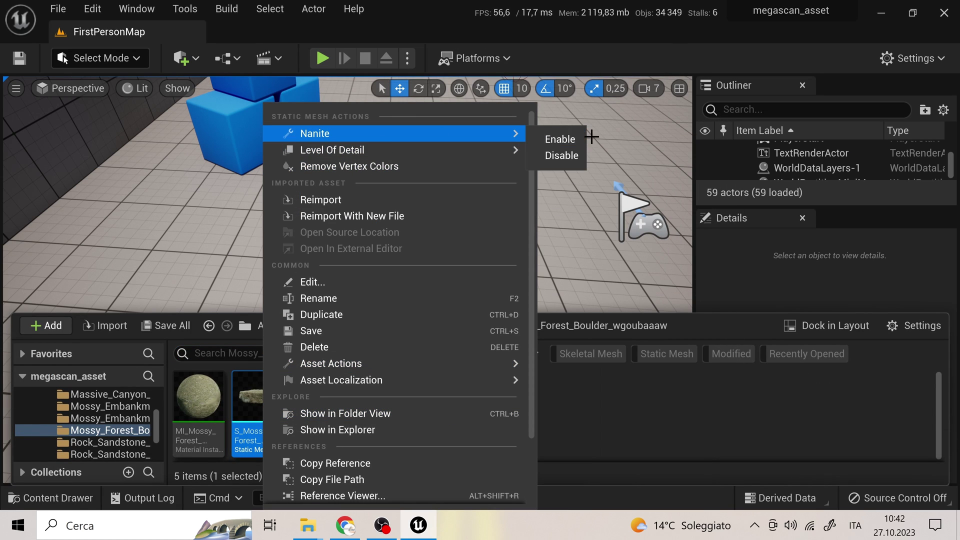
click(566, 156)
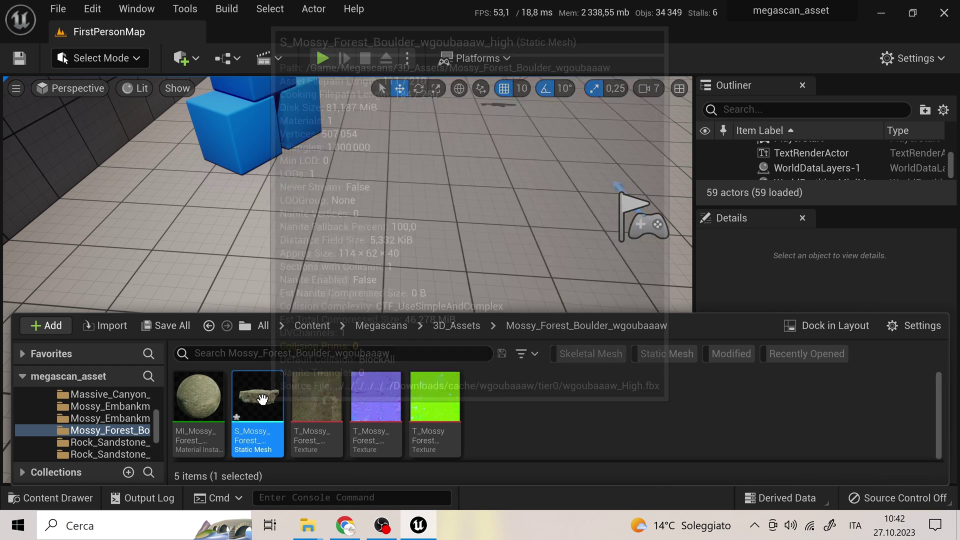
Export the boulder static mesh through its Asset Actions menu.
right_click(262, 399)
scroll(330, 359, down, 3)
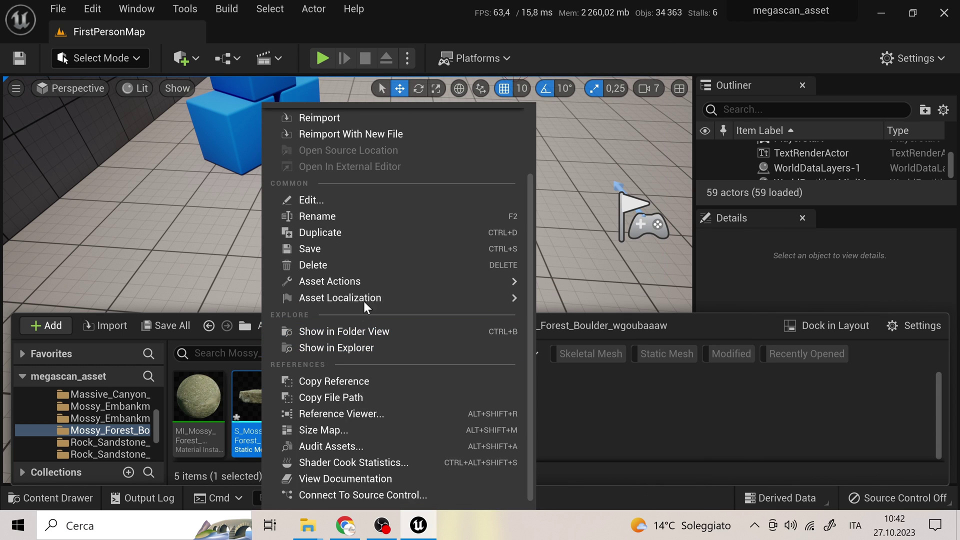
mouse_move(448, 281)
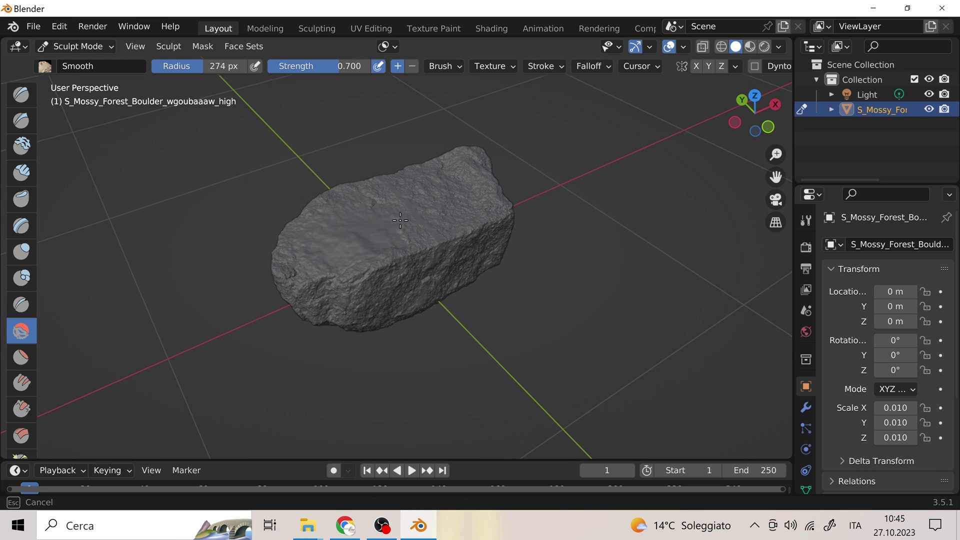
scroll(514, 214, up, 3)
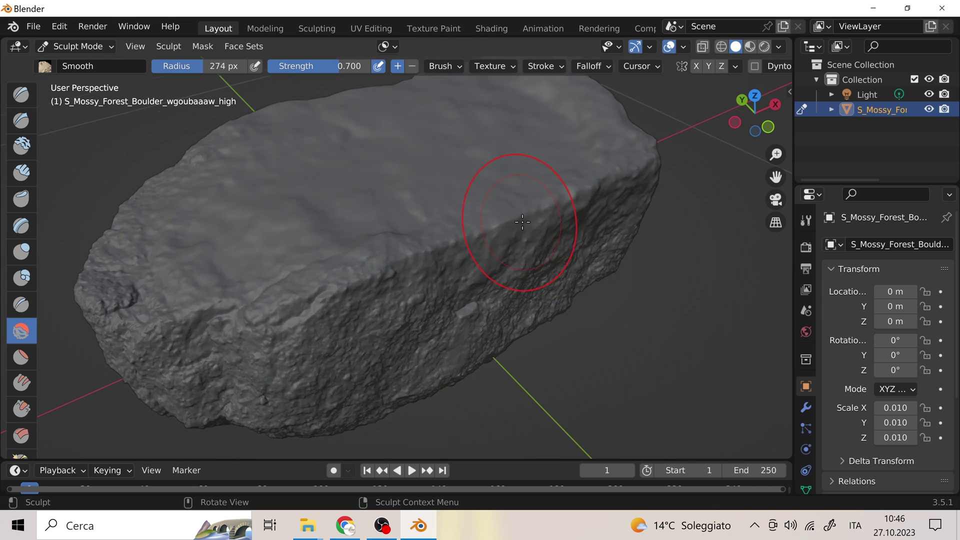
scroll(515, 214, down, 3)
mouse_move(515, 214)
middle_down()
mouse_move(352, 223)
mouse_move(410, 200)
middle_up()
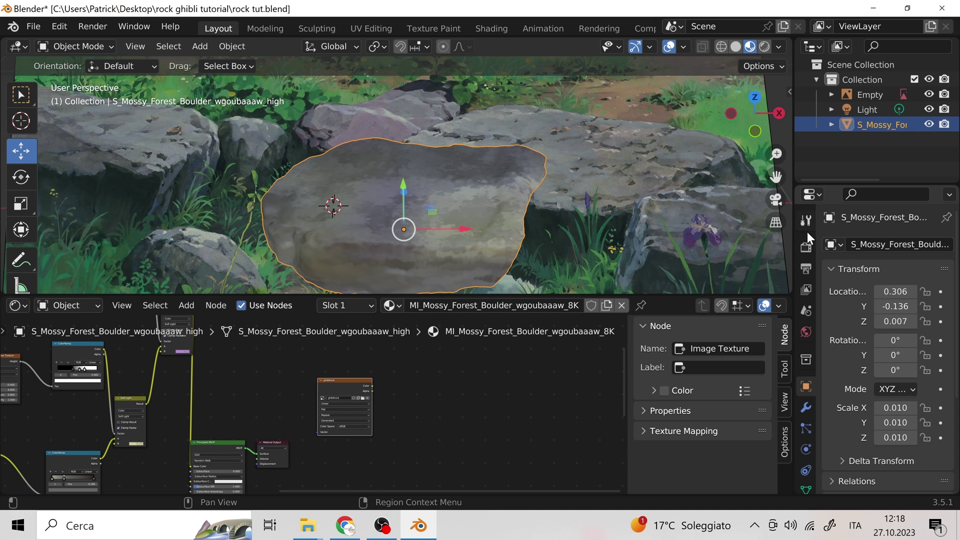
Switch the render engine to Cycles with viewport samples of 5 maximum and 1 minimum.
click(805, 248)
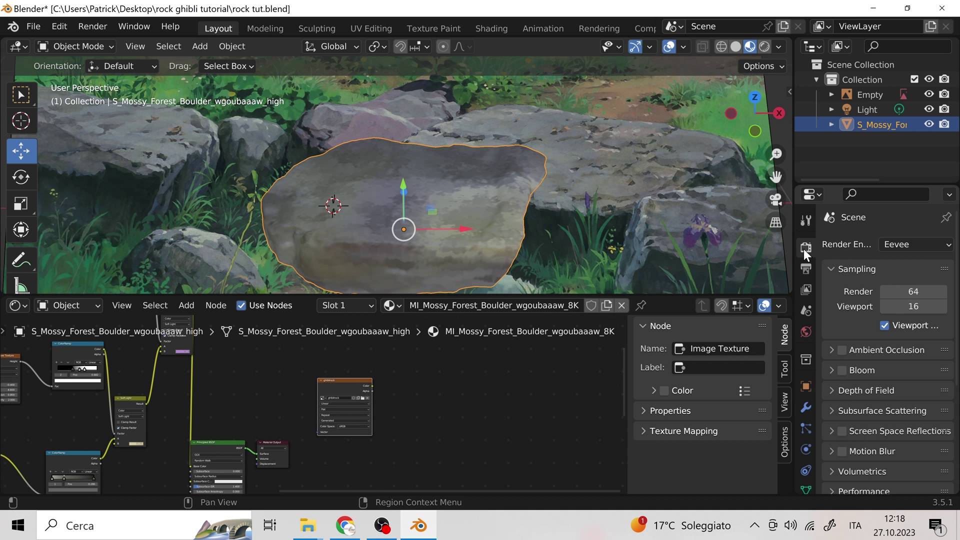
click(917, 243)
click(885, 296)
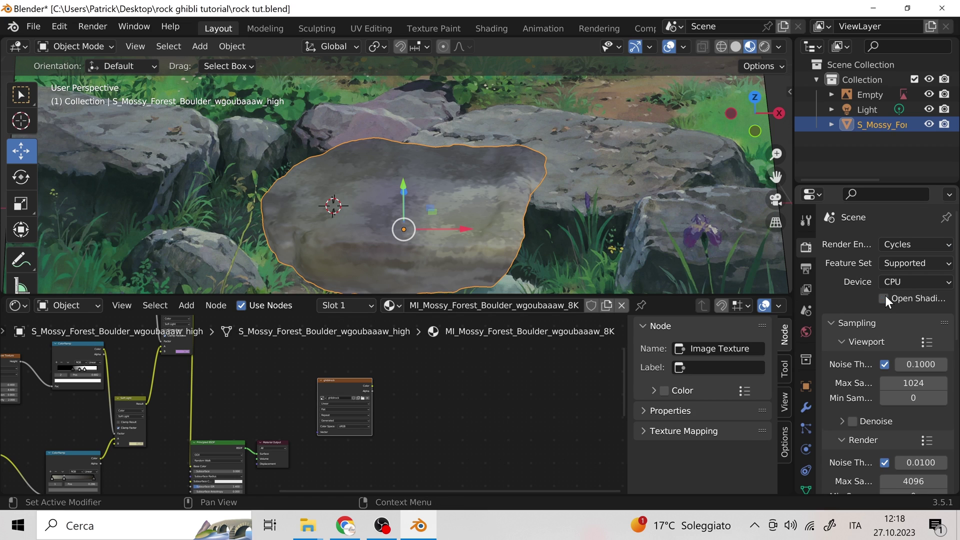
scroll(880, 332, down, 1)
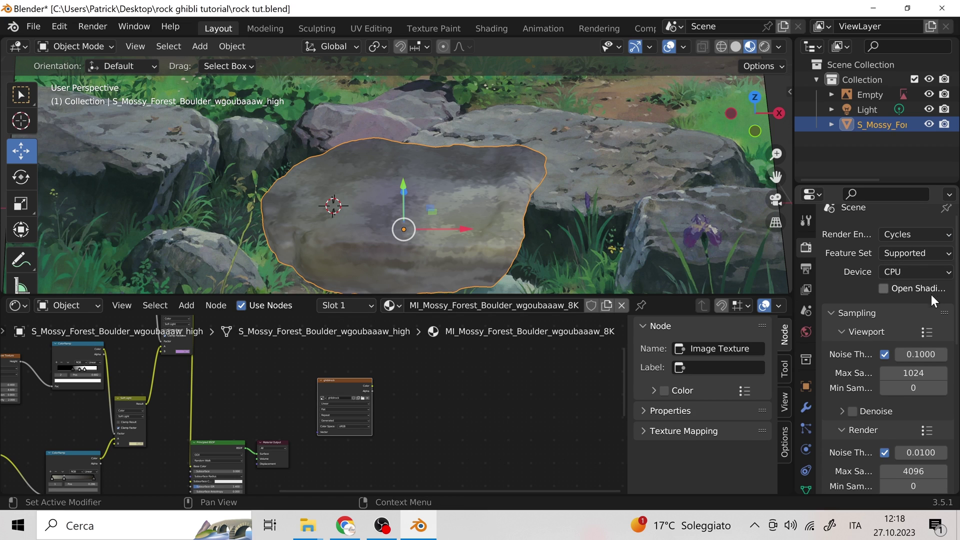
double_click(900, 373)
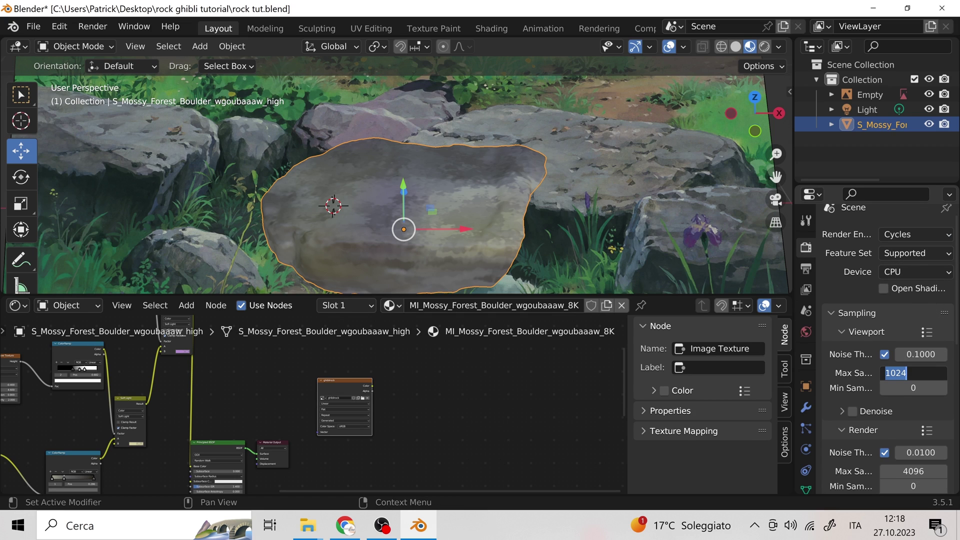
text(1)
key(ctrl+a)
text(5)
key(Return)
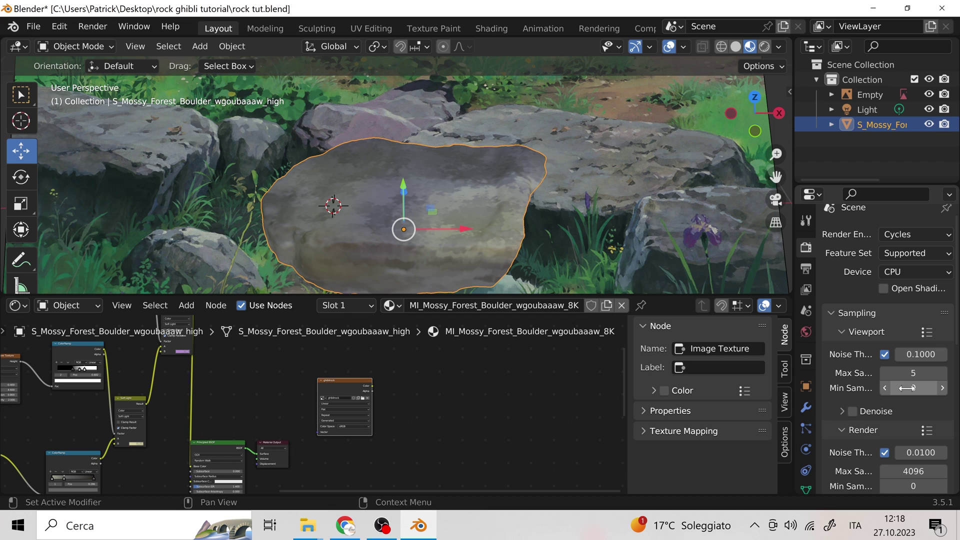
click(907, 388)
text(1)
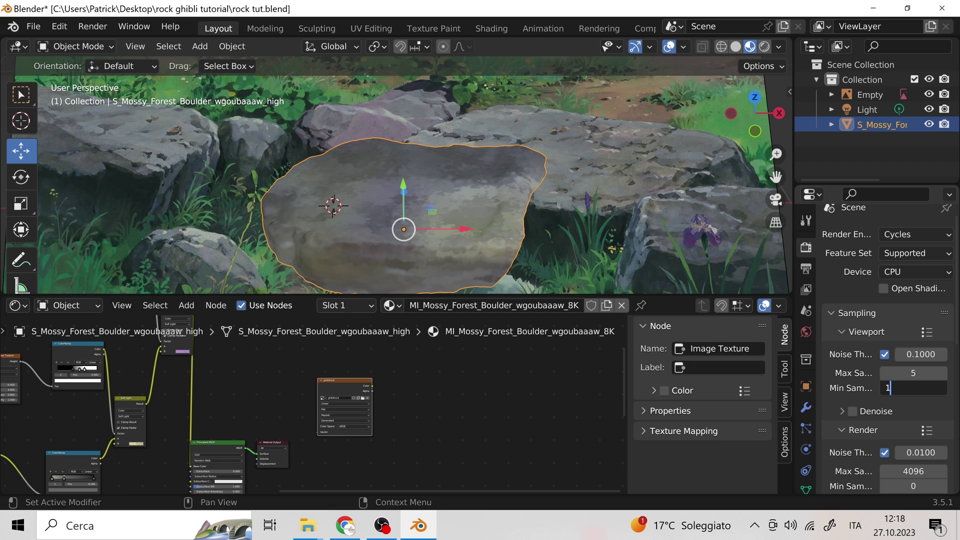
key(Return)
Set final render samples to 10 maximum and 1 minimum.
click(913, 471)
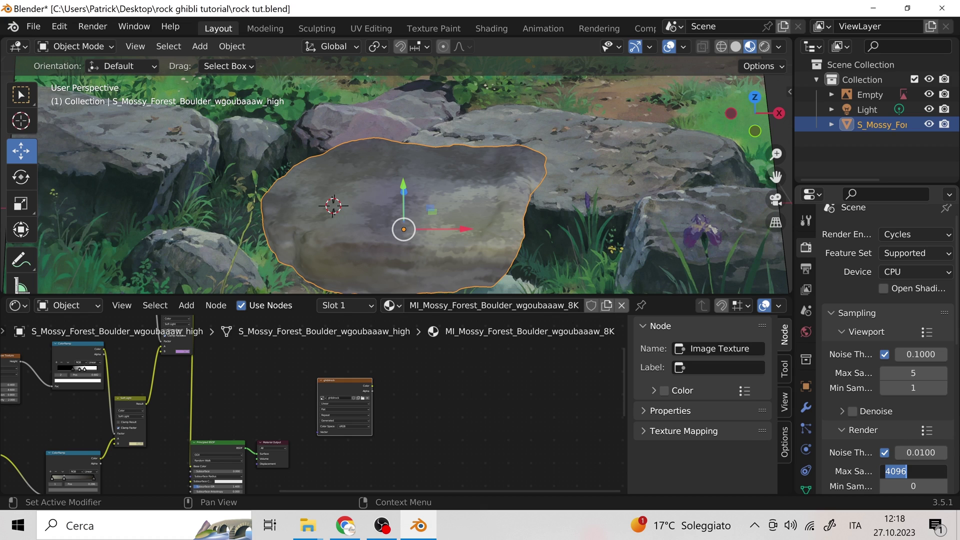
text(10)
key(Tab)
text(1)
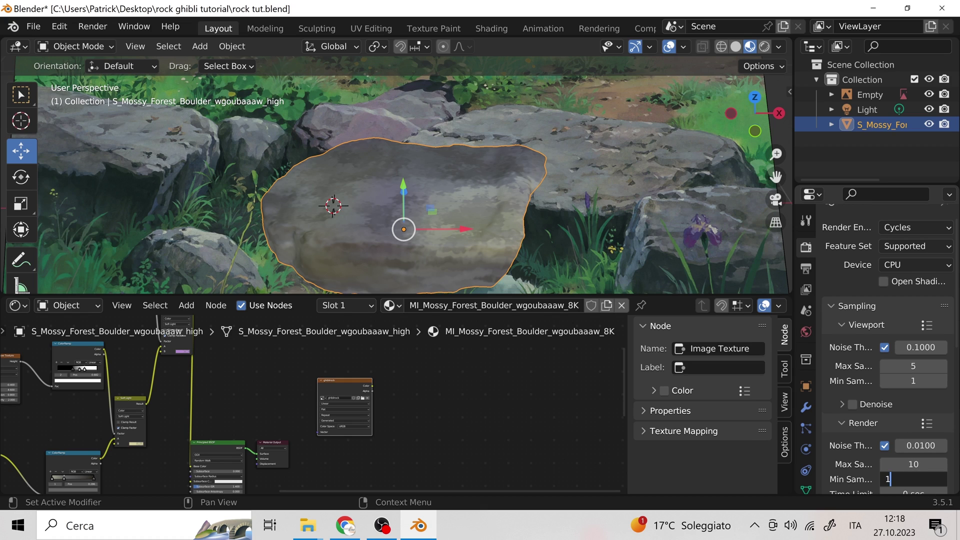
key(Return)
scroll(844, 466, down, 3)
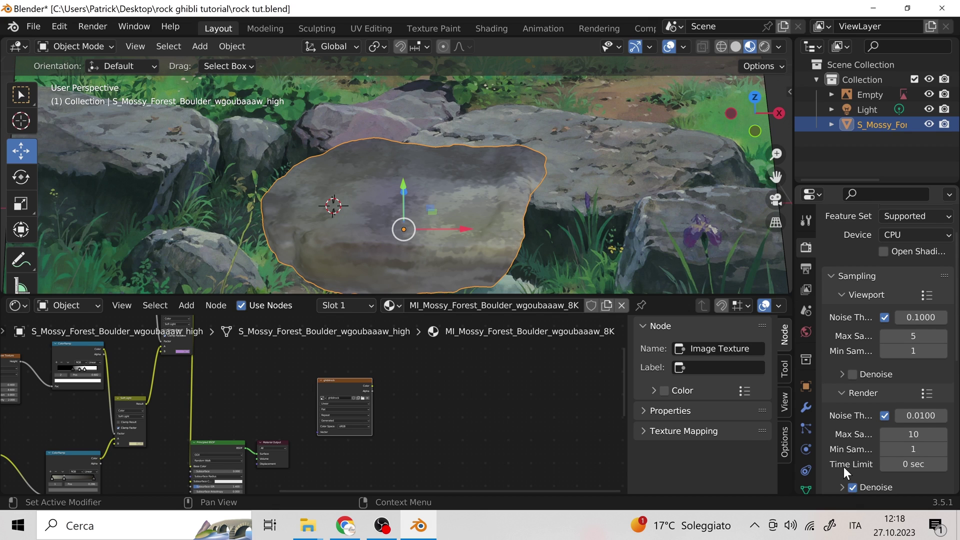
scroll(844, 466, down, 5)
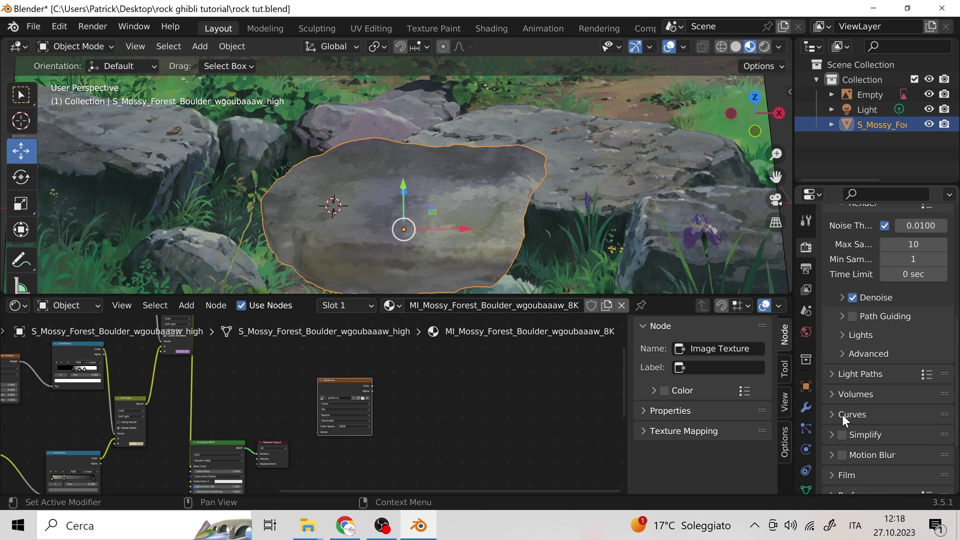
scroll(842, 415, down, 3)
scroll(841, 409, down, 1)
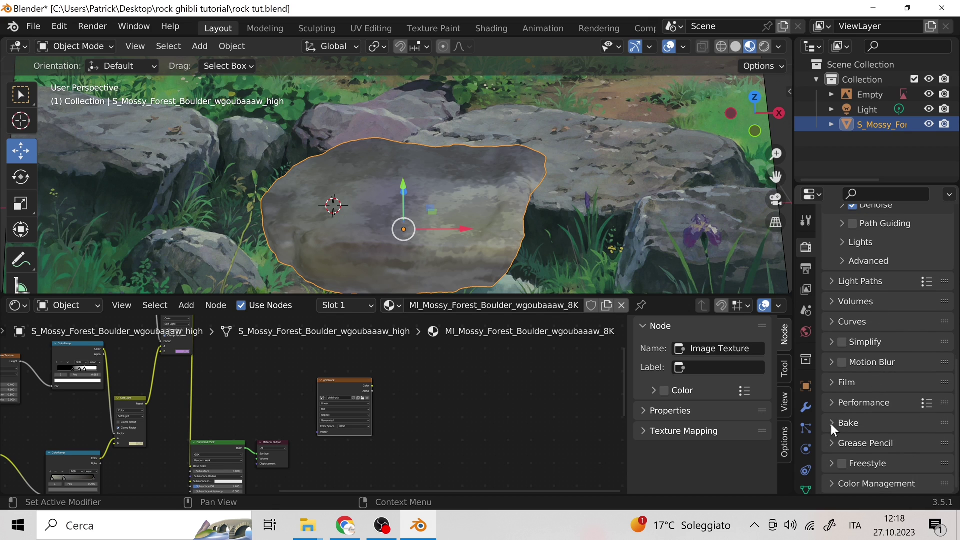
Set the bake type to Diffuse with direct lighting excluded, colour only.
click(831, 424)
scroll(853, 418, down, 5)
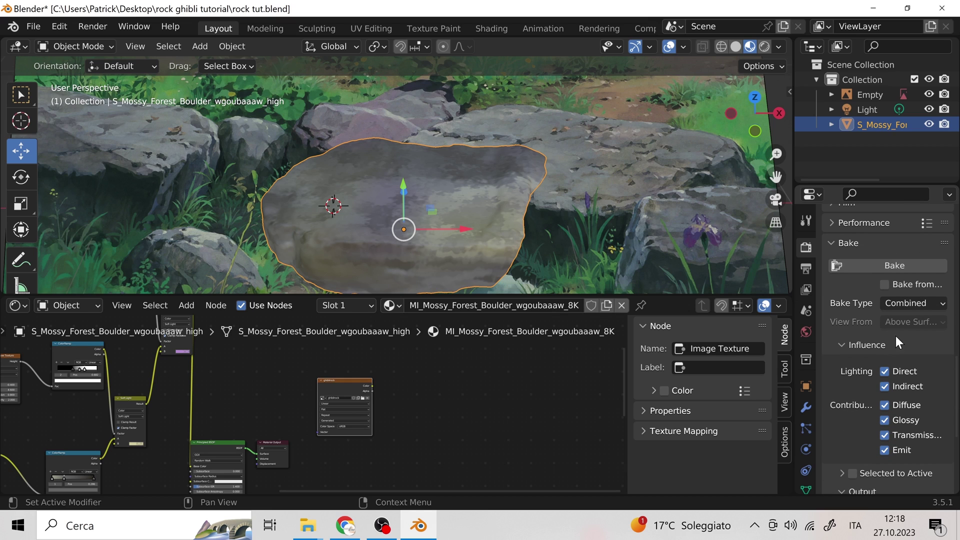
click(910, 302)
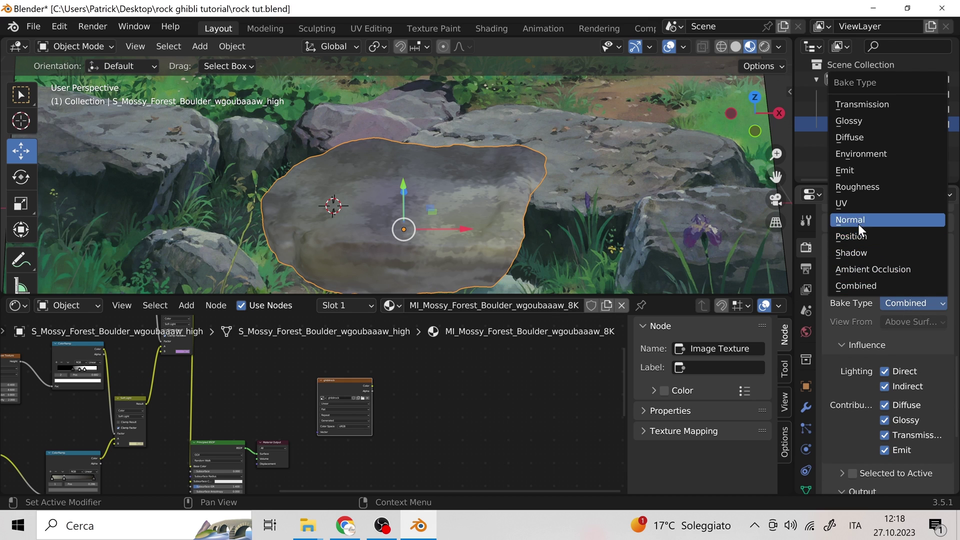
click(866, 136)
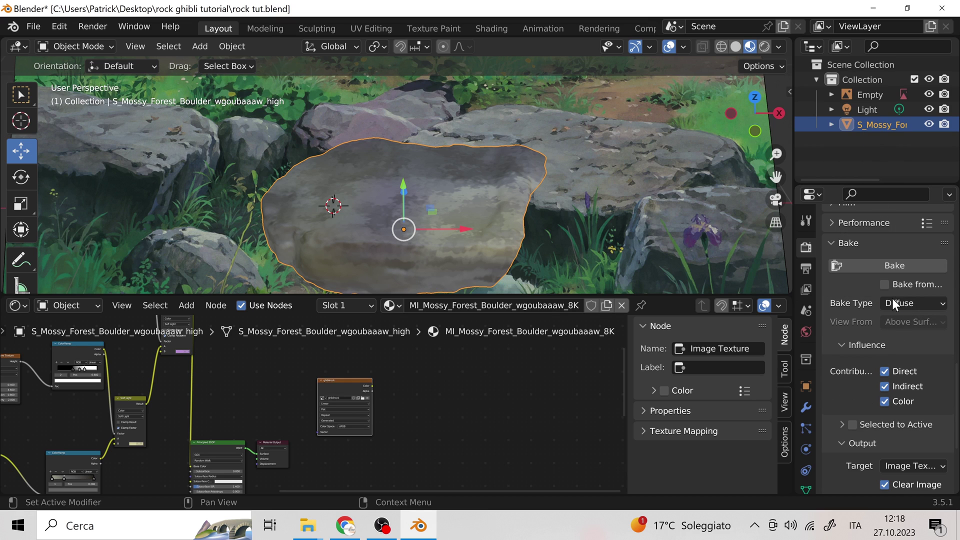
click(885, 371)
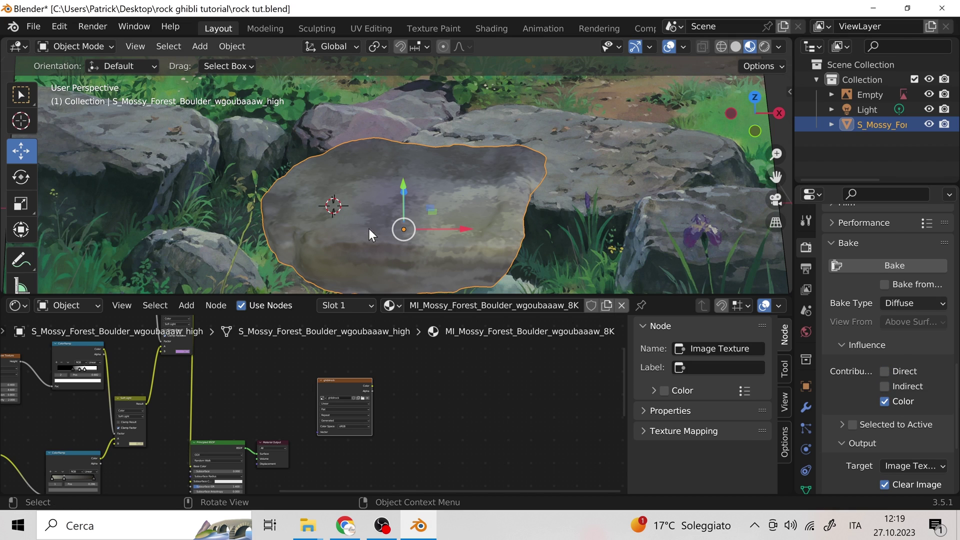
scroll(909, 370, down, 6)
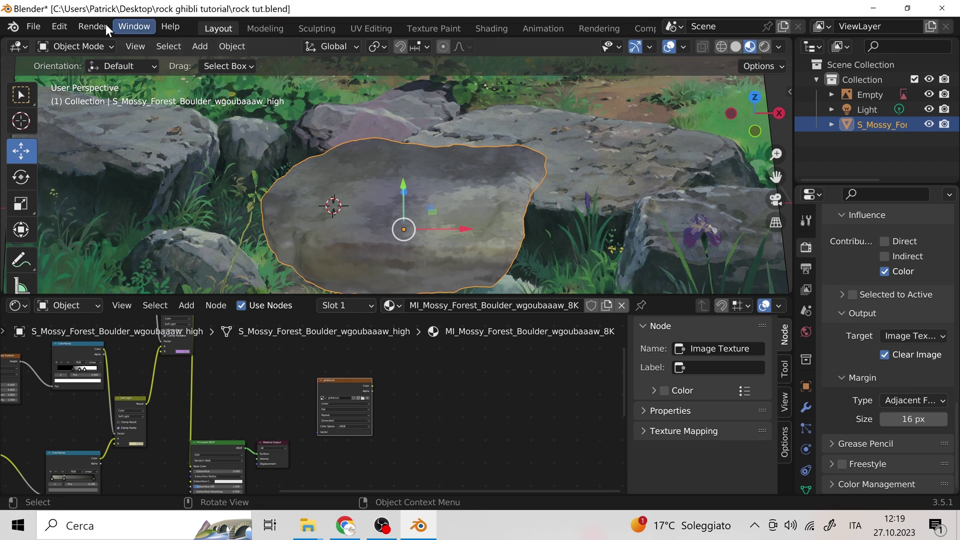
Save the project, bake the rock's colour, and view the baked image in UV Editing.
click(33, 26)
click(67, 128)
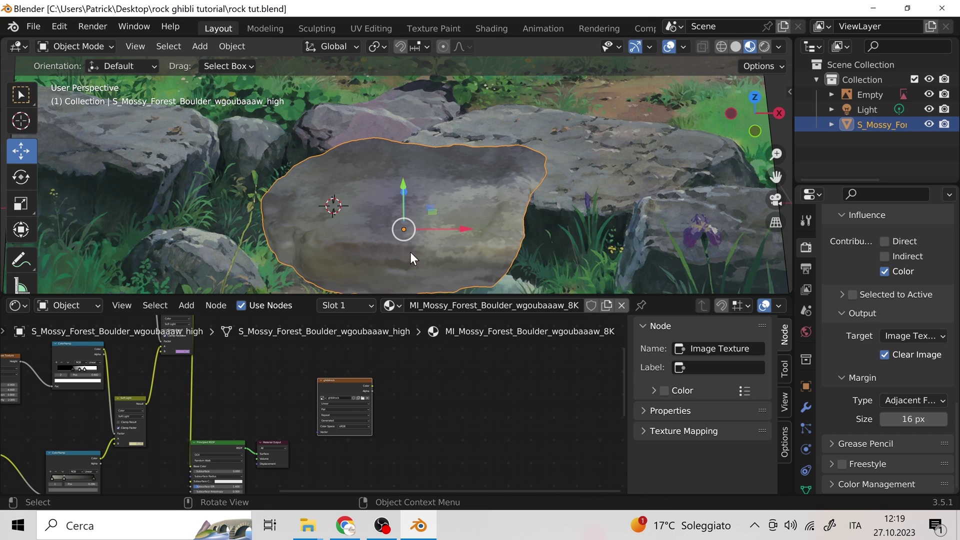
scroll(883, 373, up, 6)
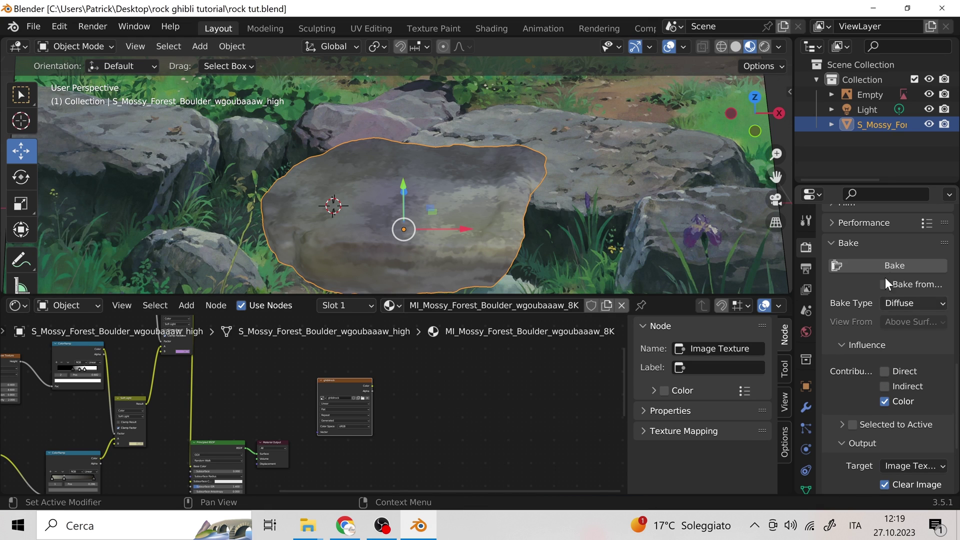
click(881, 265)
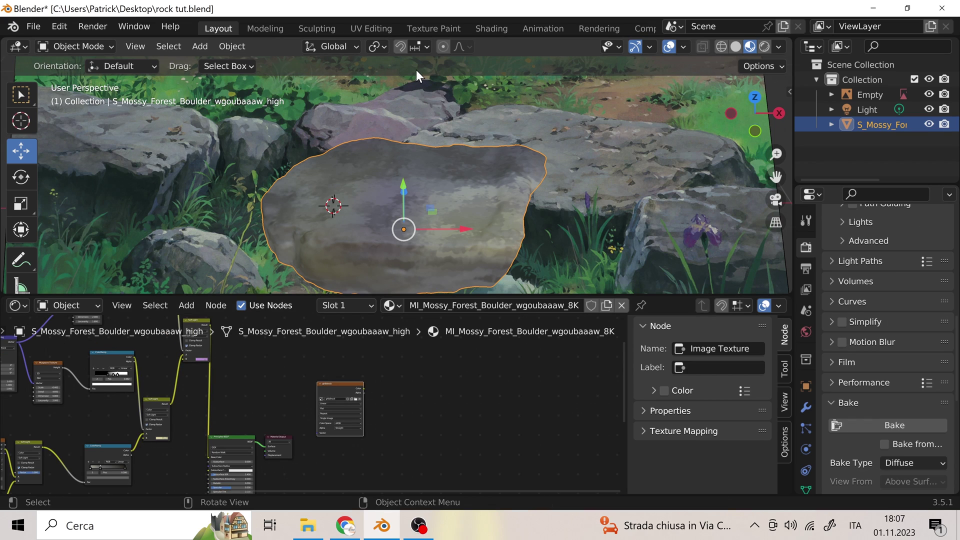
click(370, 28)
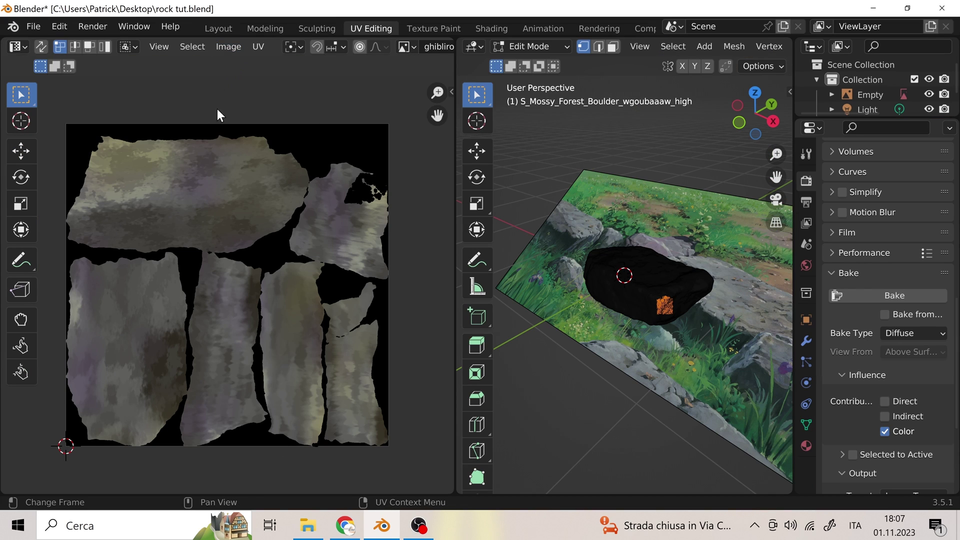
click(231, 46)
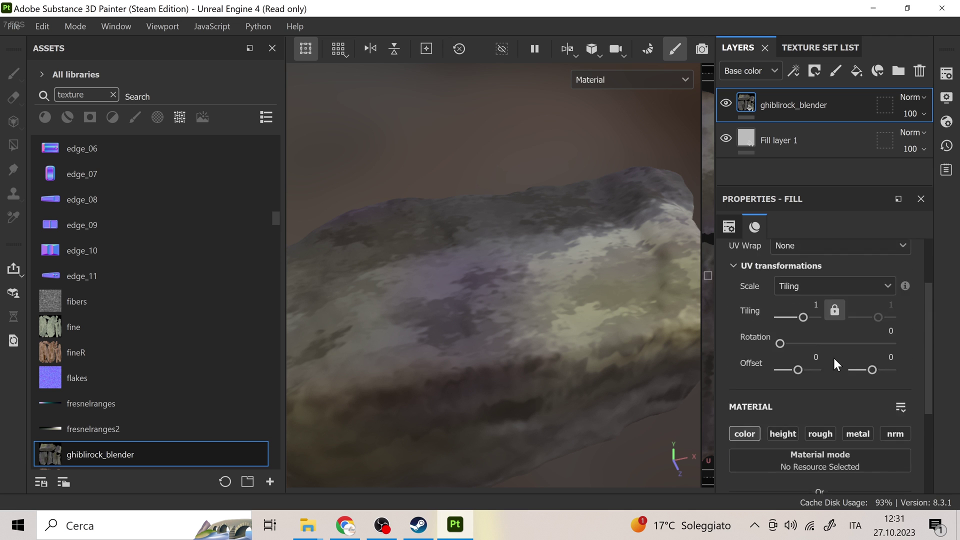
Add a MatFx Watercolor filter to the ghiblirock_blender layer.
scroll(833, 359, up, 3)
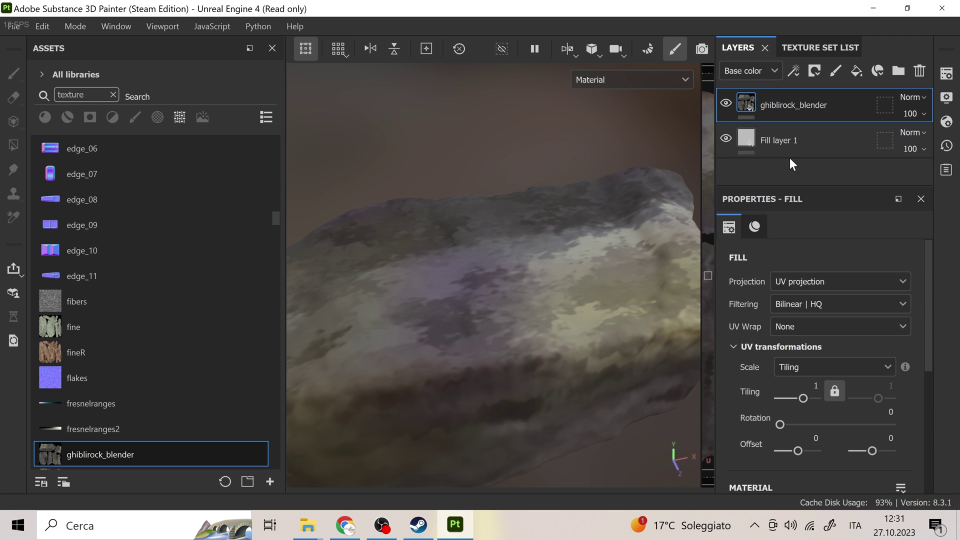
right_click(734, 106)
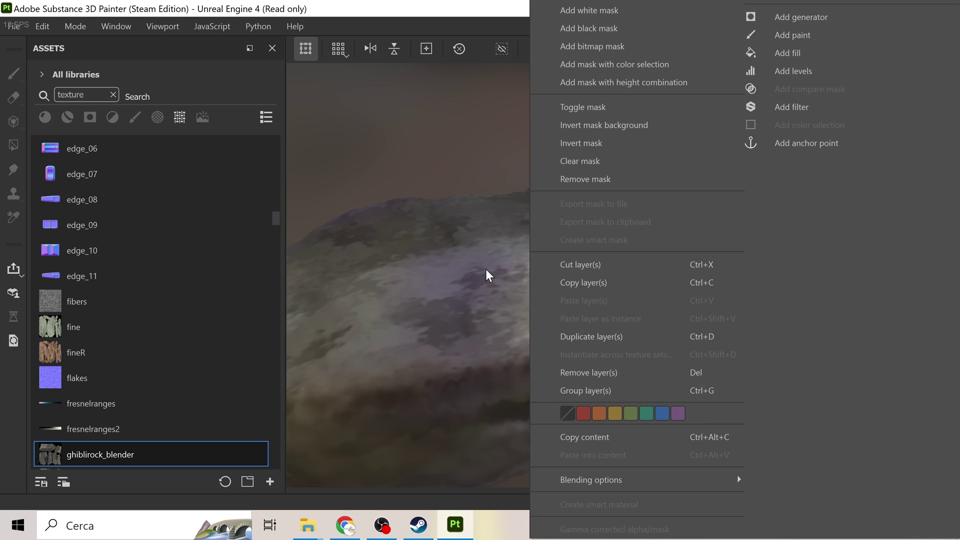
click(488, 272)
right_click(748, 103)
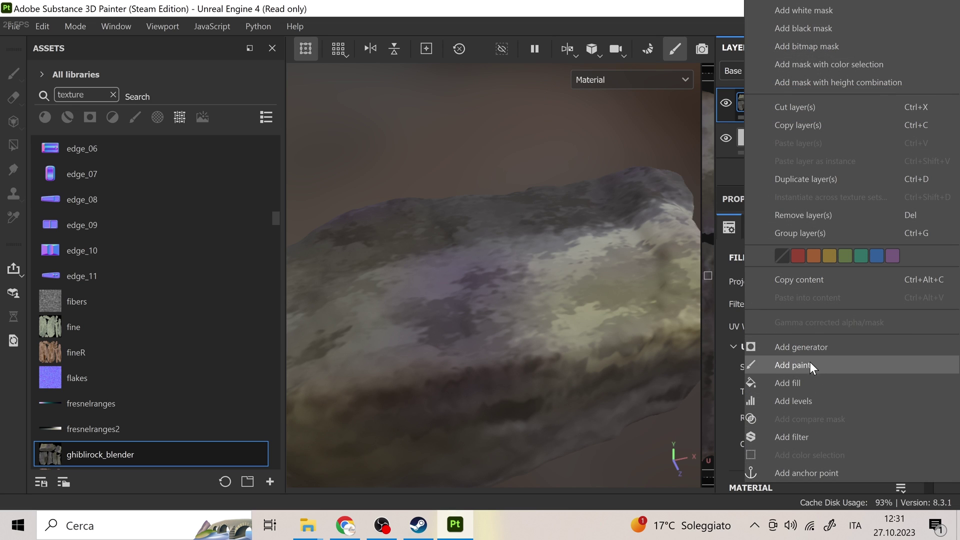
key(Escape)
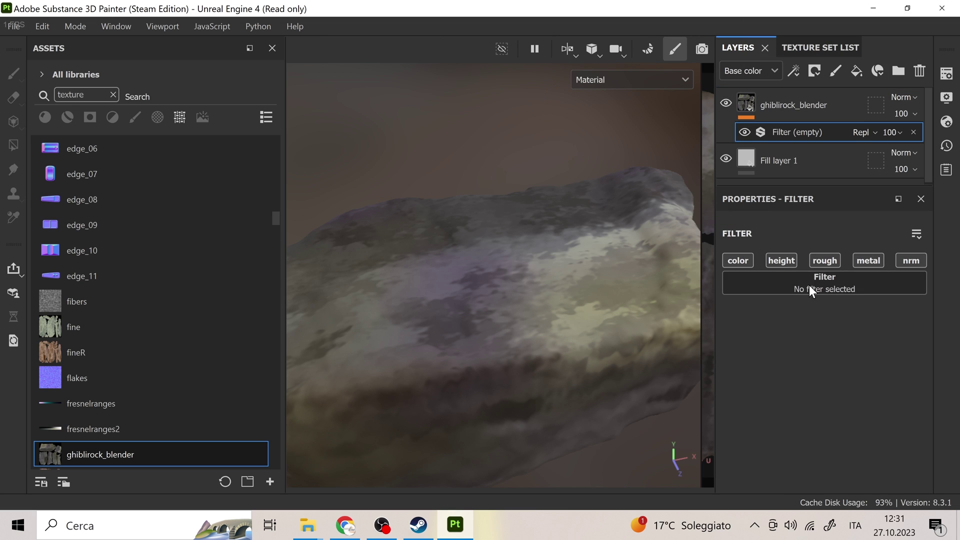
click(810, 285)
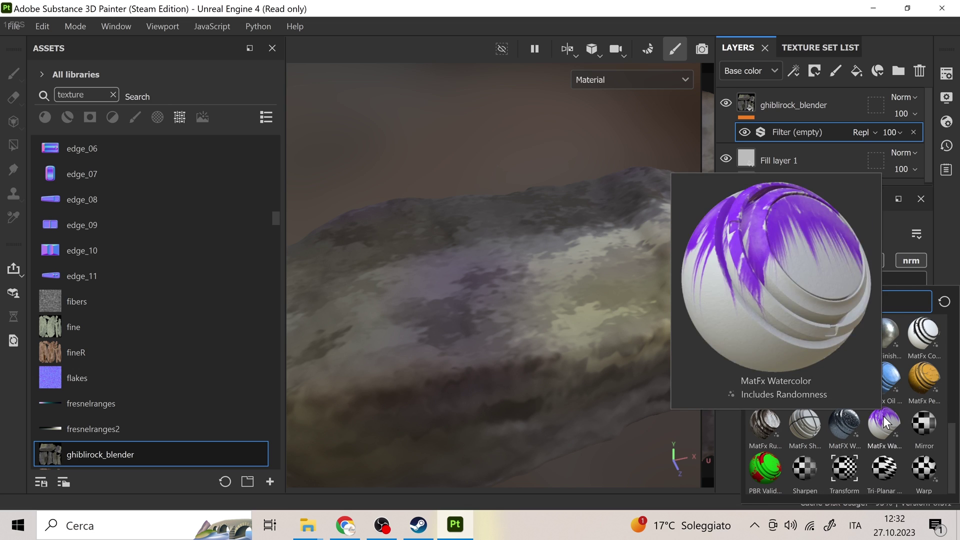
click(884, 424)
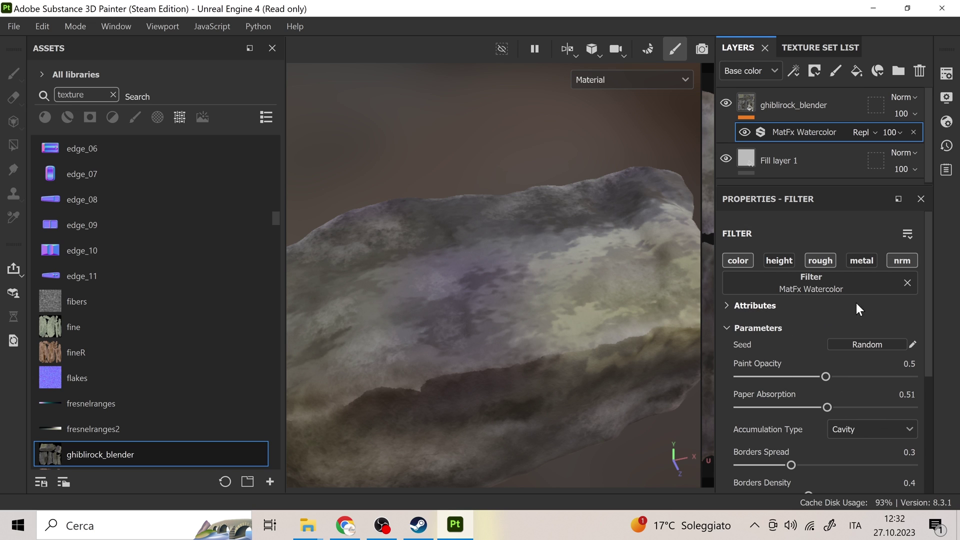
Set the watercolor's Paint Opacity to 1 and Paper Absorption to 0.66.
scroll(579, 355, up, 3)
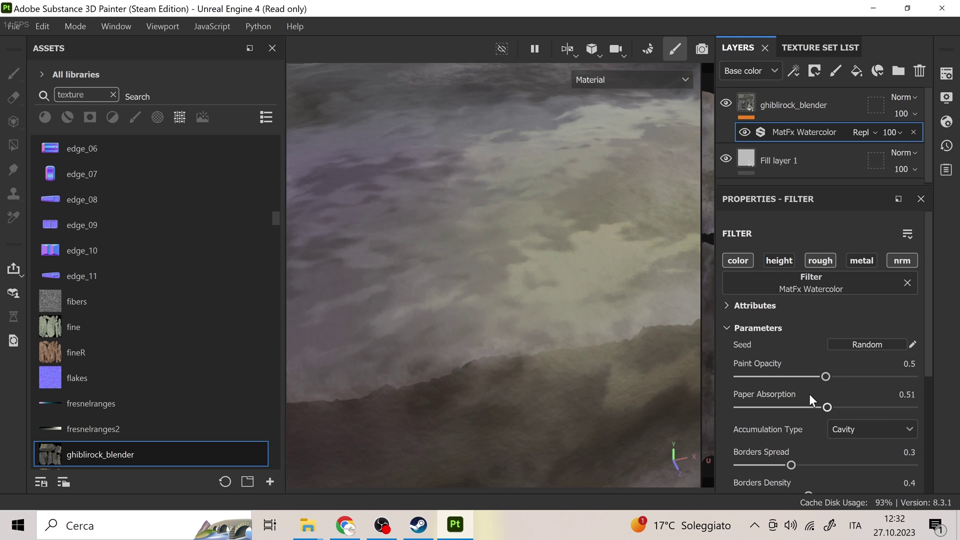
mouse_move(826, 407)
mouse_down()
mouse_move(685, 404)
mouse_move(844, 419)
mouse_move(860, 407)
mouse_up()
mouse_move(826, 377)
mouse_down()
mouse_move(715, 367)
mouse_move(934, 391)
mouse_up()
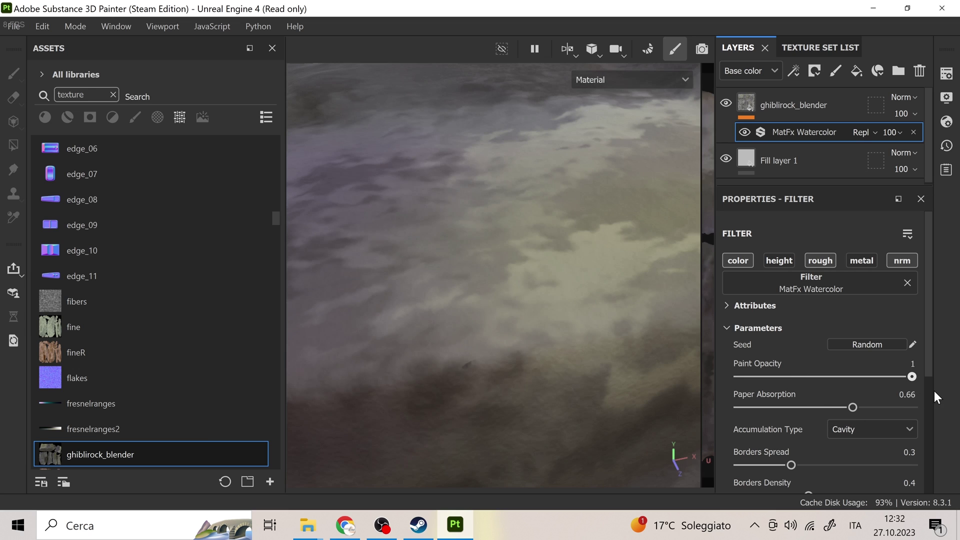
scroll(521, 328, down, 5)
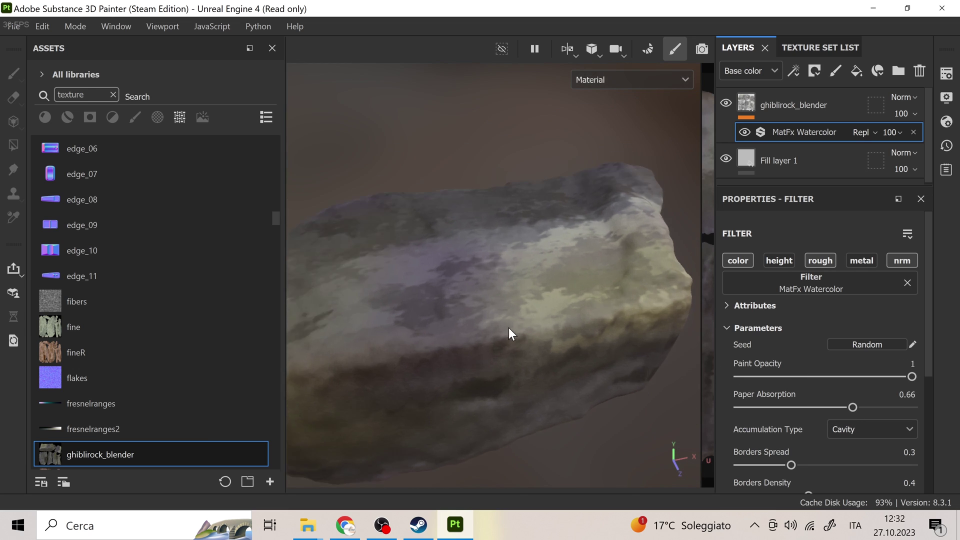
scroll(509, 333, up, 5)
click(767, 105)
Add a second filter to ghiblirock_blender and choose MatFx Comic Book, above the Watercolor filter.
right_click(767, 103)
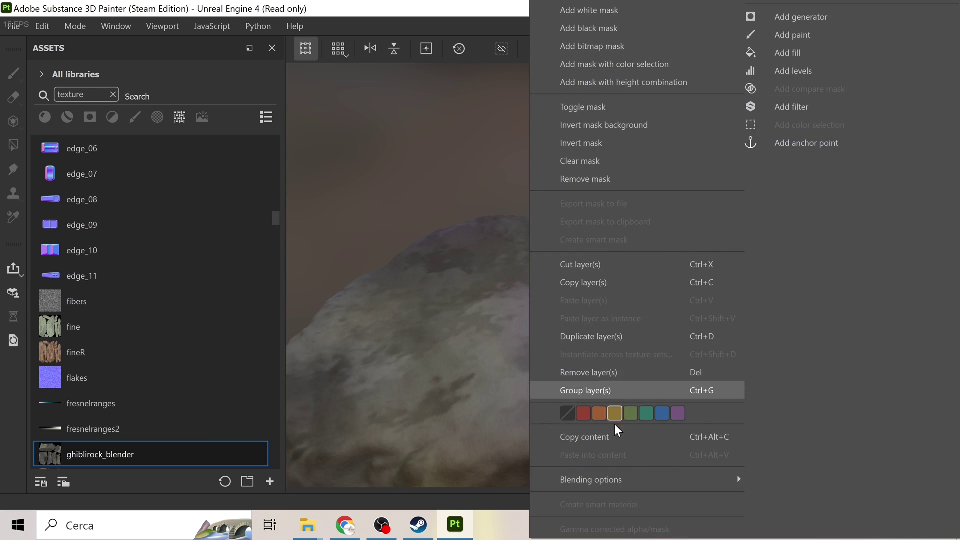
key(Escape)
right_click(802, 114)
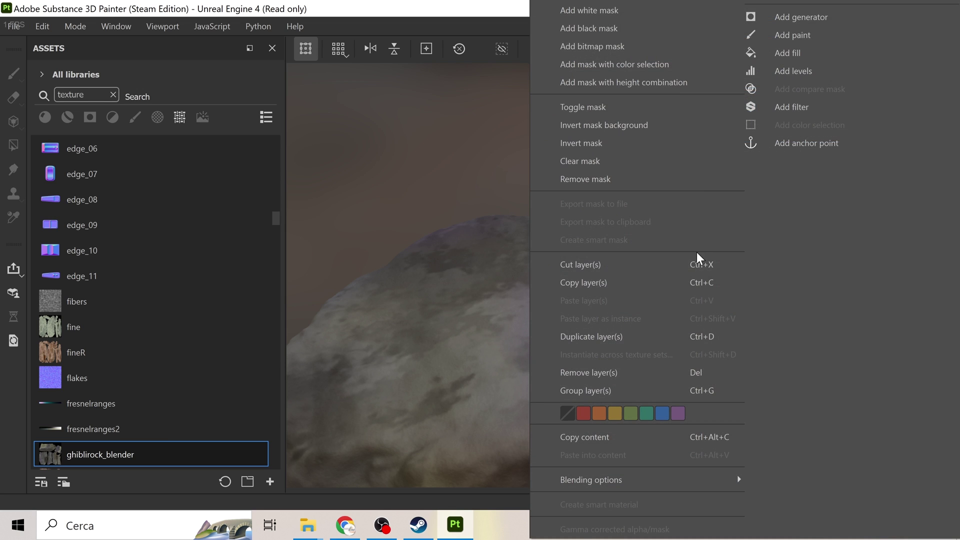
key(Escape)
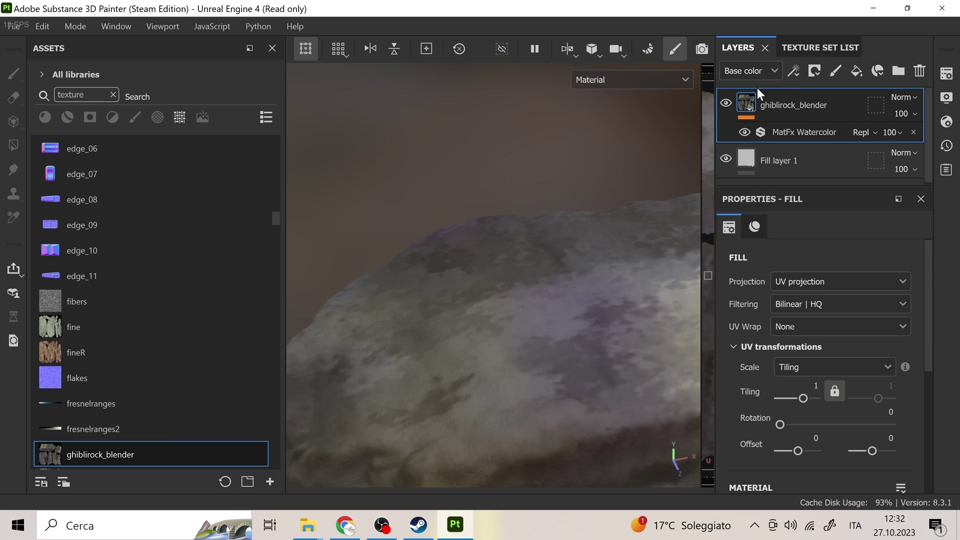
right_click(745, 103)
click(793, 434)
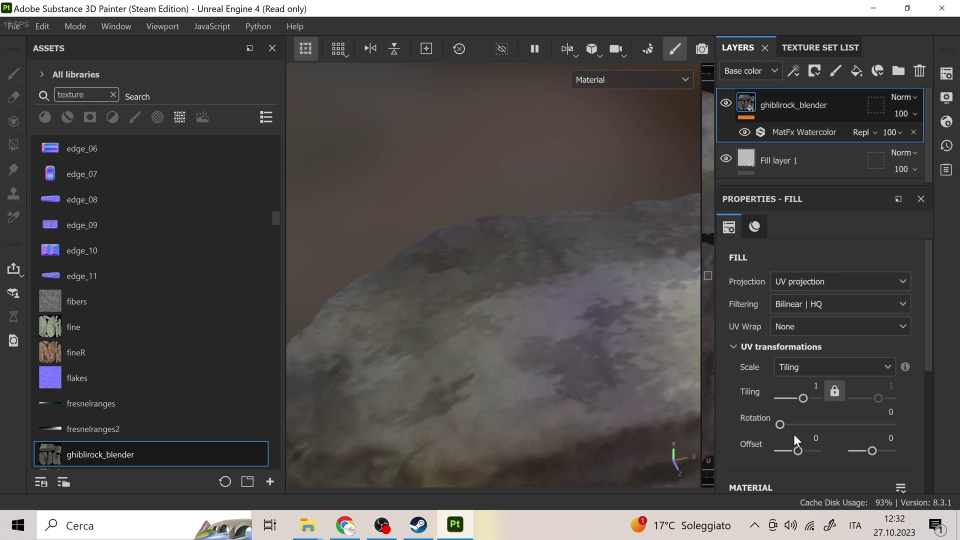
click(808, 286)
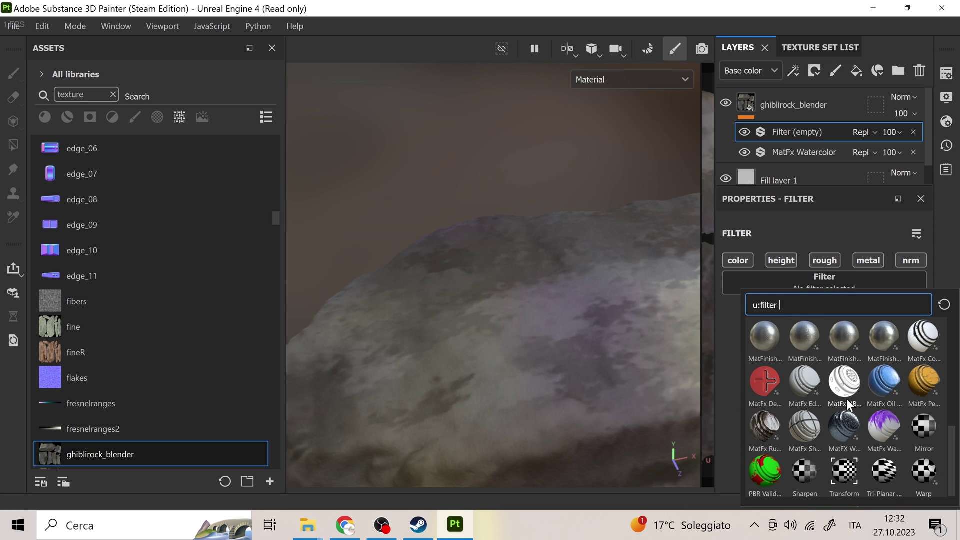
click(914, 329)
Set Comic Book Color Intensity 0.61, Border Opacity 0.34, Input Luminosity 0.06, and lower Input Contrast slightly.
scroll(820, 412, down, 3)
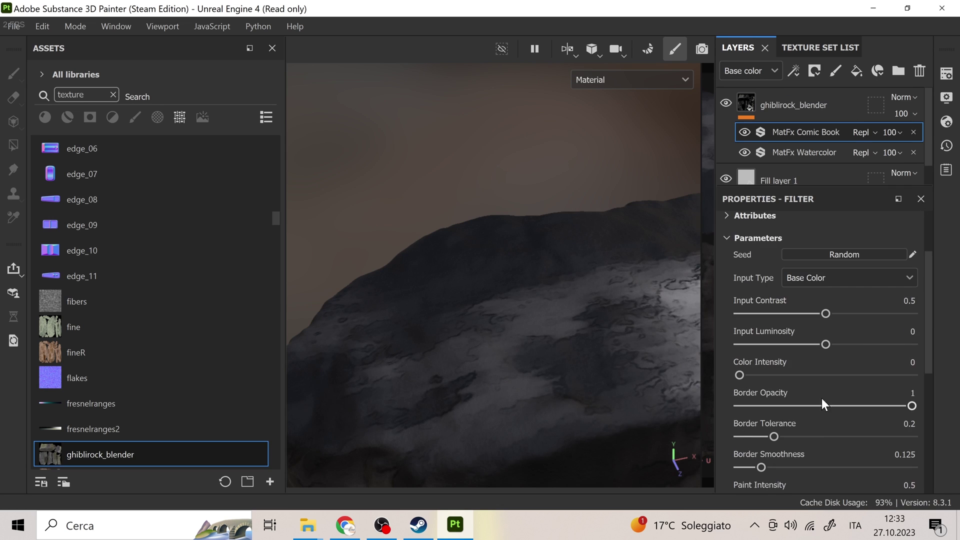
drag(773, 371, 848, 374)
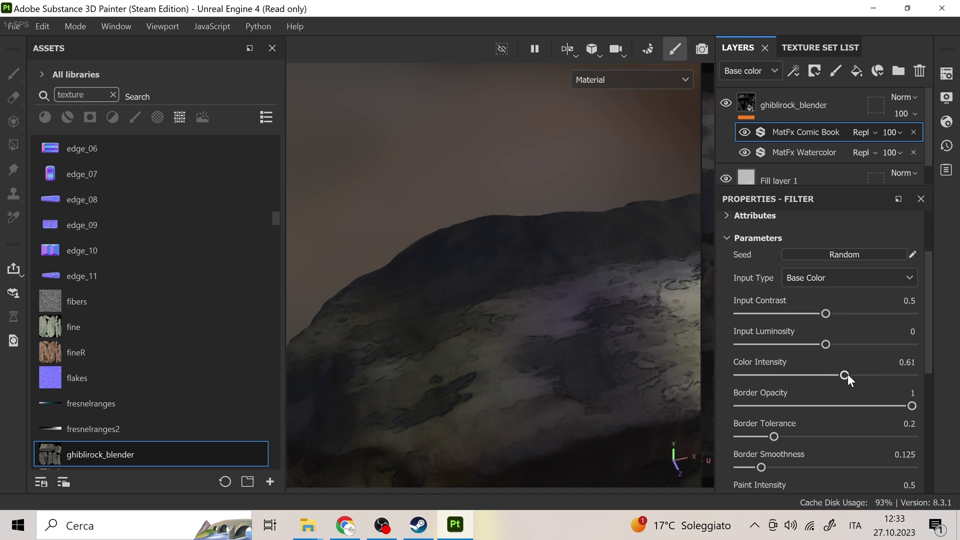
click(758, 406)
drag(758, 407, 799, 406)
drag(822, 345, 772, 315)
click(821, 314)
Lower the Comic Book Paint Intensity to 0.03 and Border Smoothness to 0.
scroll(782, 423, down, 3)
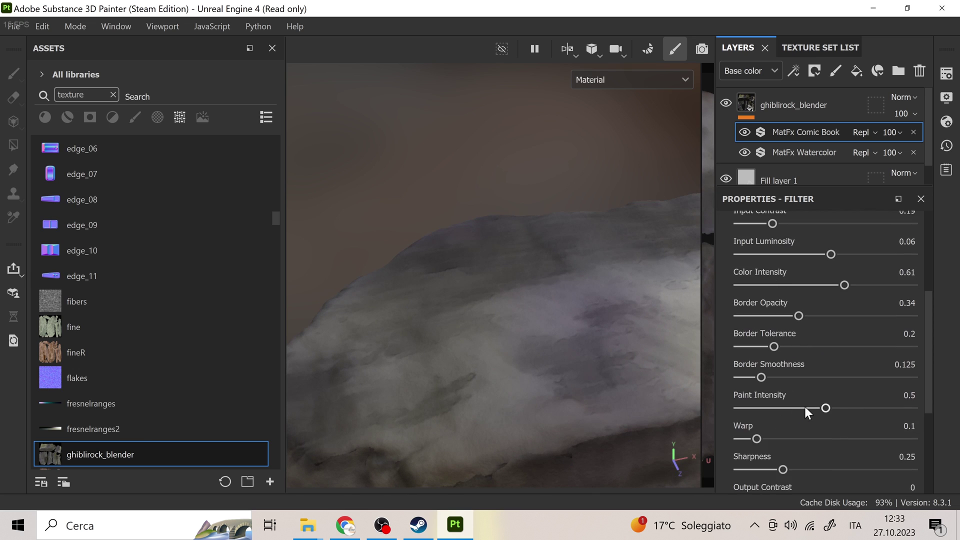
mouse_move(805, 407)
mouse_down()
mouse_move(737, 410)
mouse_move(745, 410)
mouse_up()
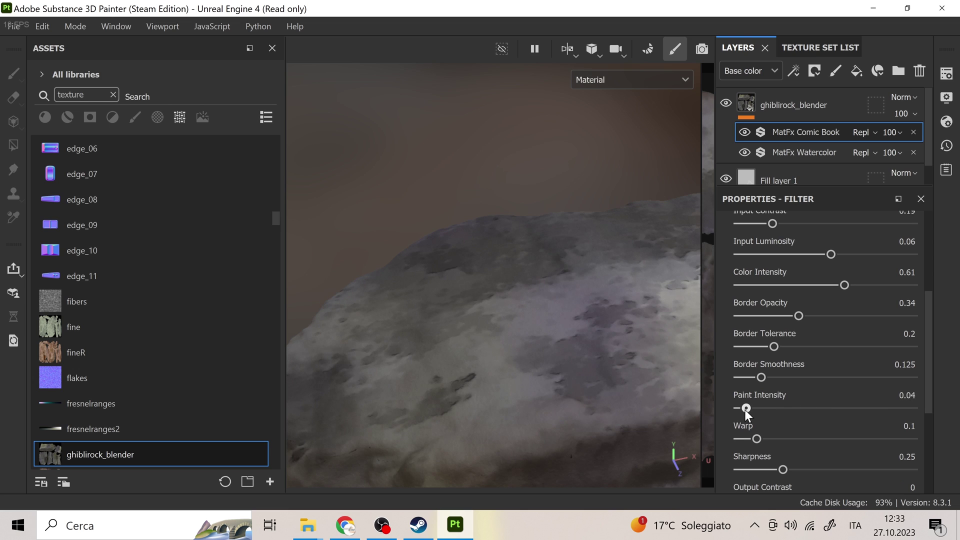
alt+drag(490, 341, 665, 370)
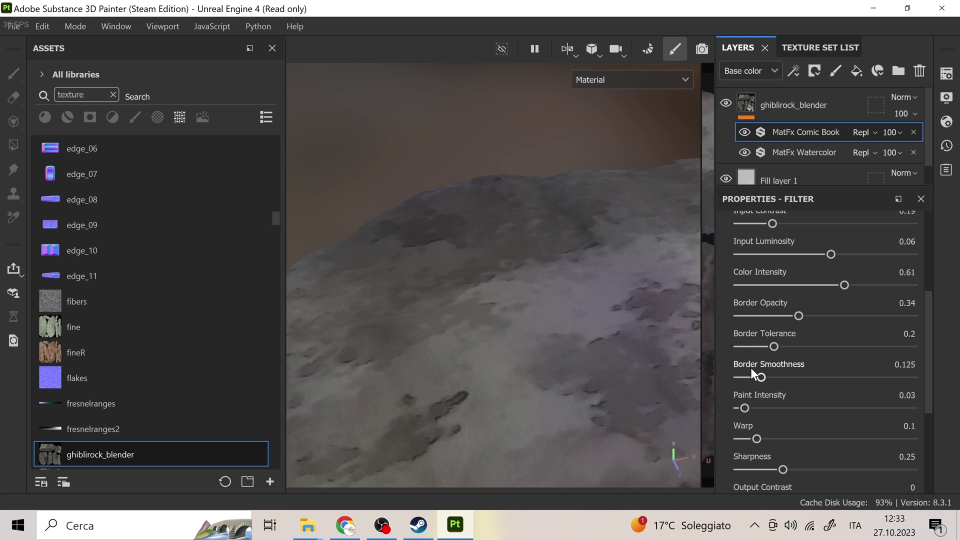
drag(751, 368, 455, 397)
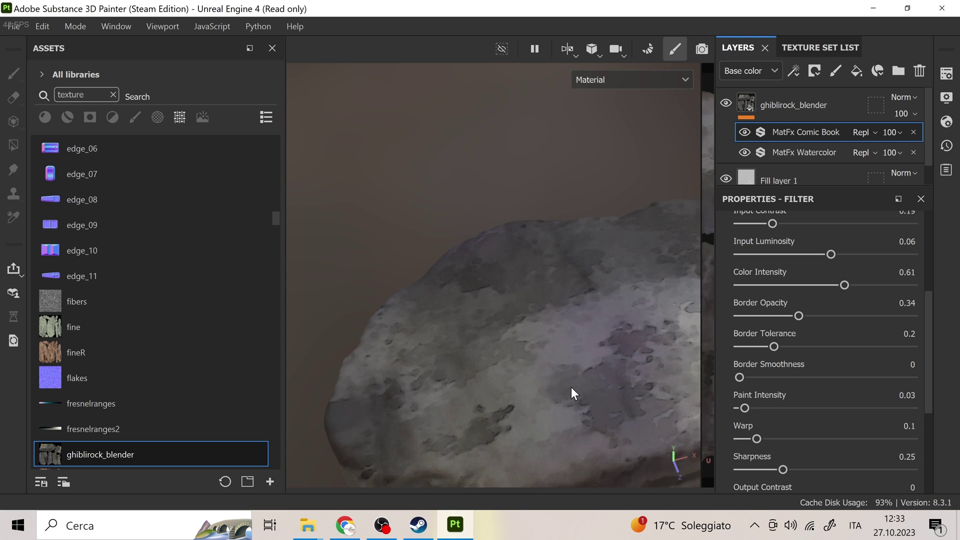
Lower the Comic Book paint outlines' Border Opacity to 0.18.
alt+drag(571, 388, 491, 370)
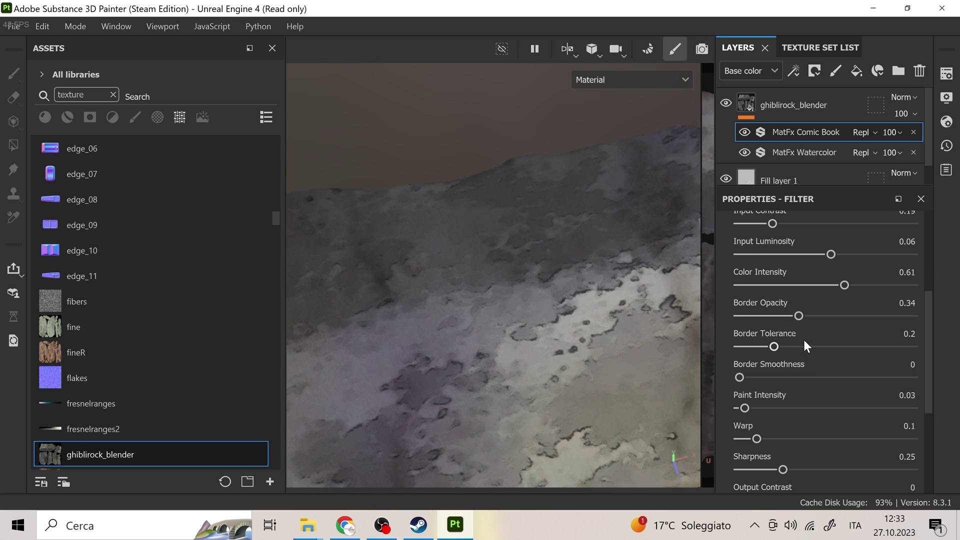
drag(796, 317, 761, 318)
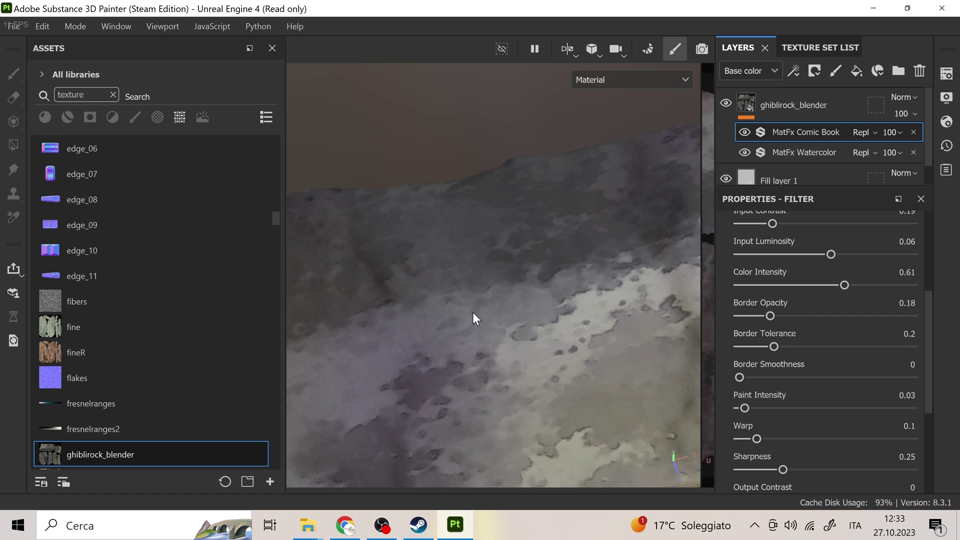
scroll(473, 312, down, 5)
scroll(473, 300, up, 5)
scroll(472, 306, up, 3)
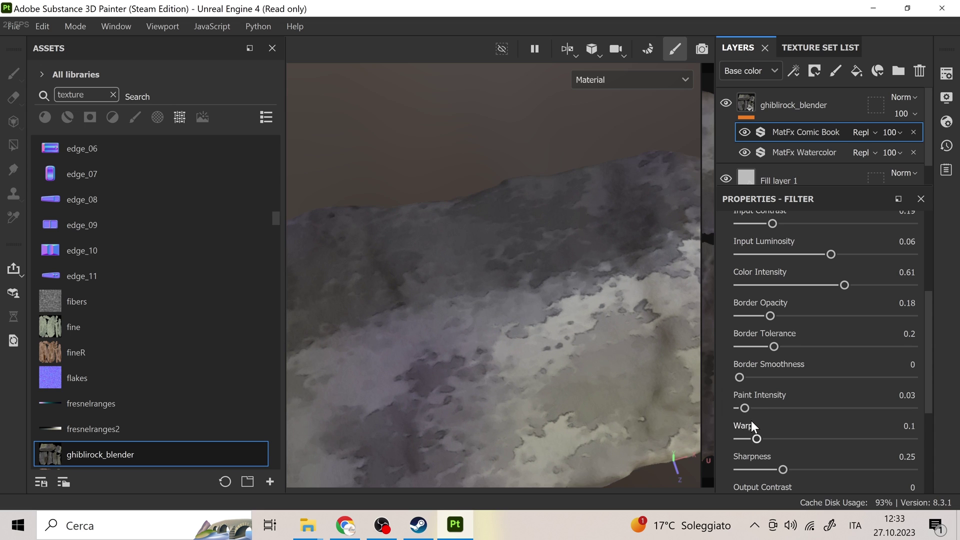
scroll(765, 420, down, 1)
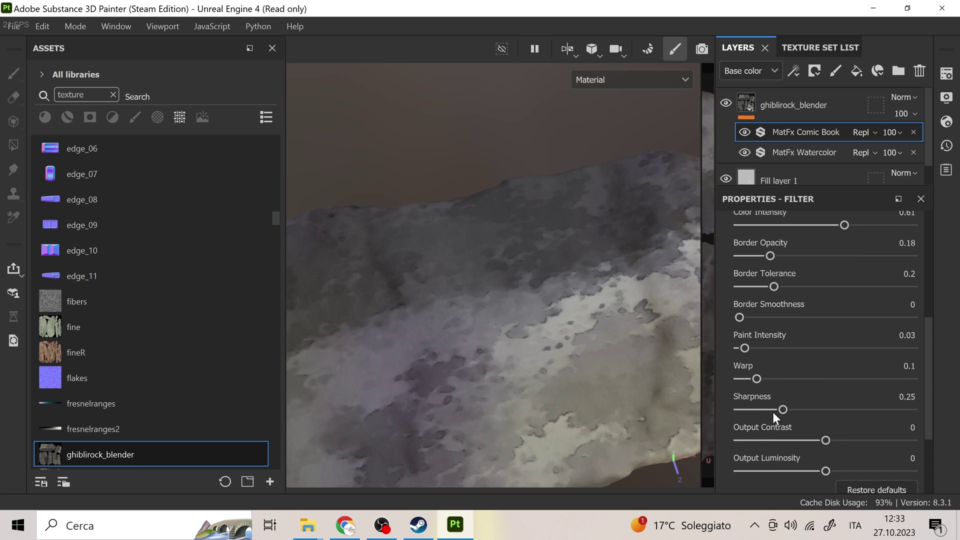
Set Sharpness to 0.27 and orbit around the rock to inspect the texture.
drag(782, 410, 856, 410)
drag(869, 400, 785, 391)
scroll(584, 377, down, 5)
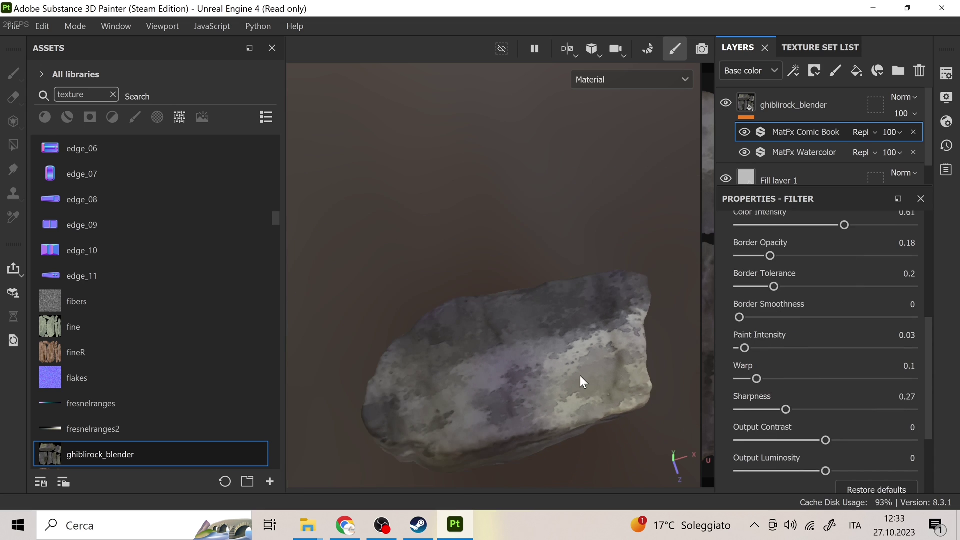
scroll(580, 376, up, 5)
alt+drag(575, 353, 422, 313)
scroll(844, 454, down, 3)
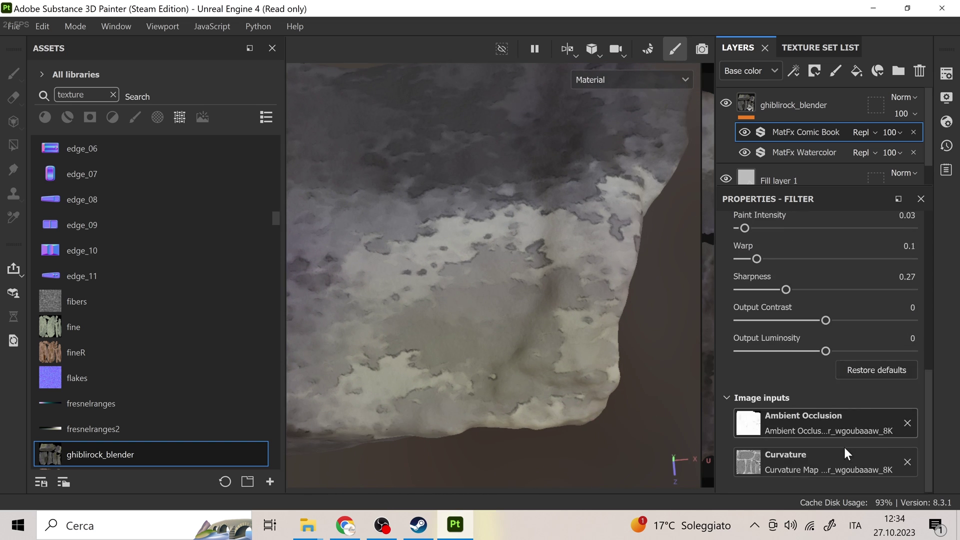
scroll(781, 293, up, 5)
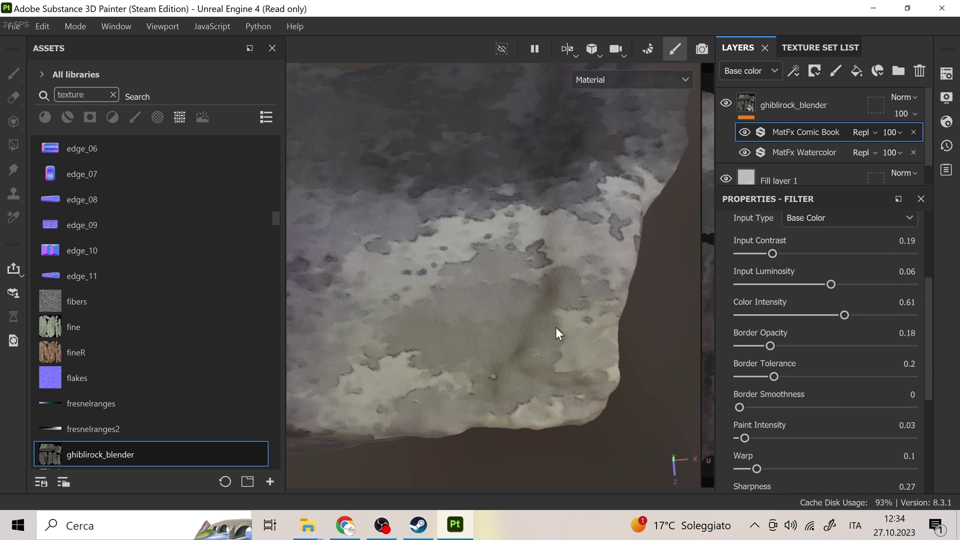
alt+drag(557, 332, 493, 311)
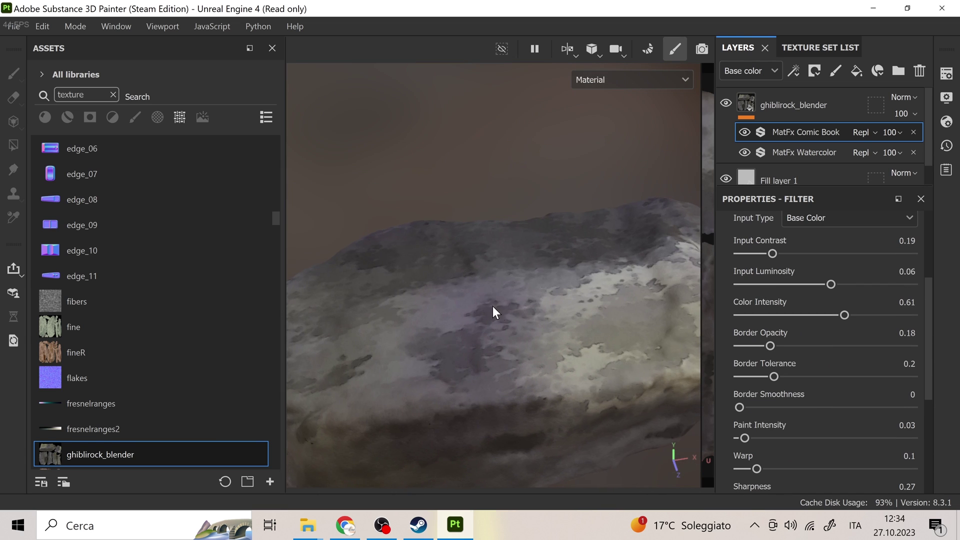
Compare the rock with Comic Book hidden and shown, enlarge the layer stack, then wire Base Color.
click(744, 132)
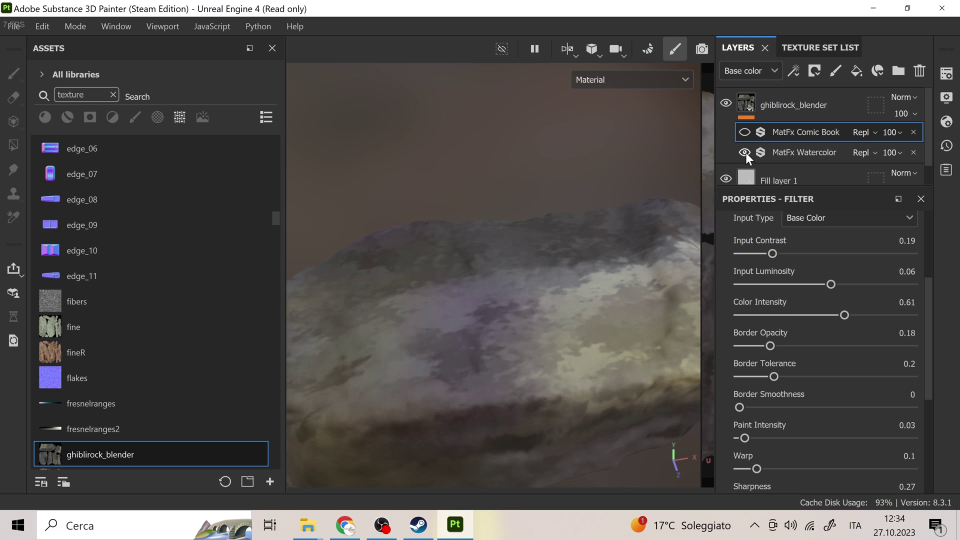
click(745, 133)
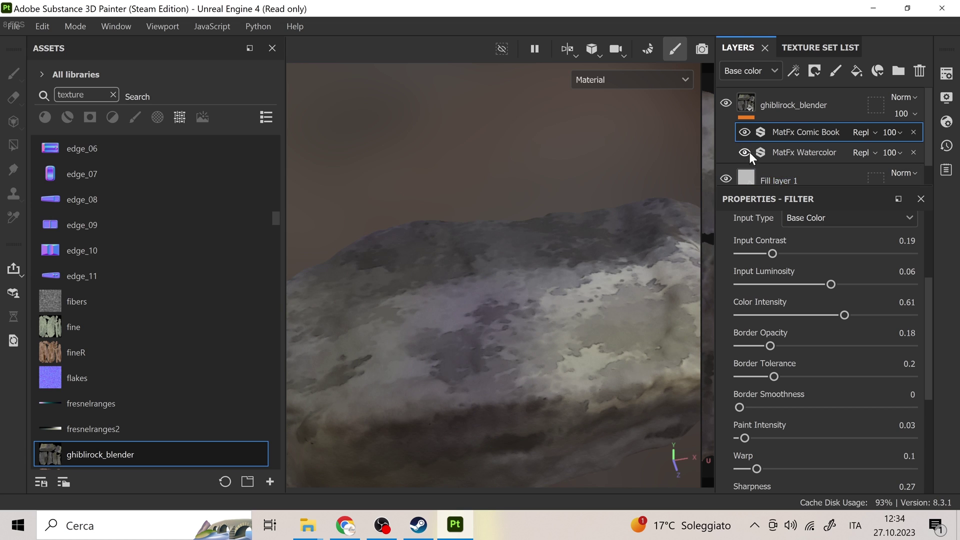
drag(835, 189, 848, 356)
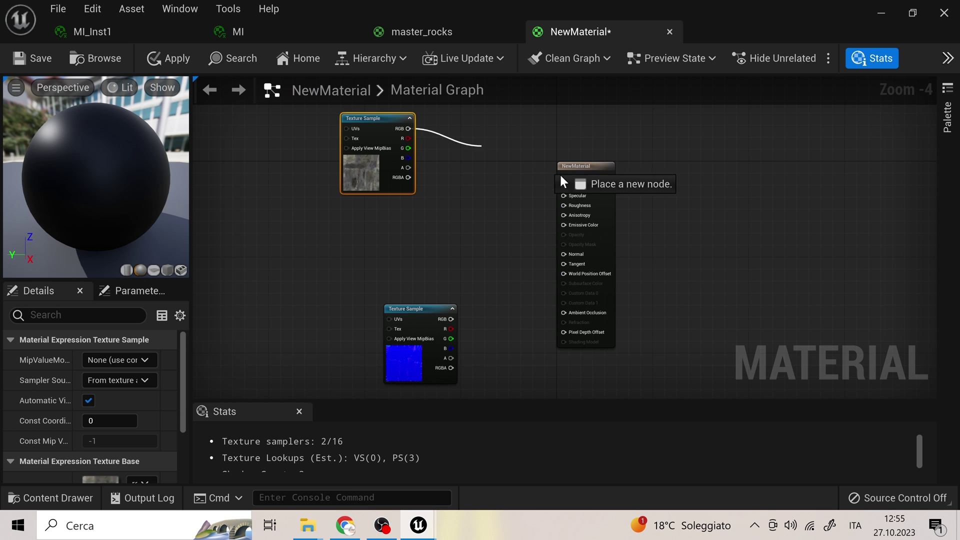
drag(559, 173, 571, 178)
Connect the normal-map texture sample to NewMaterial's Normal input.
drag(432, 310, 689, 242)
scroll(435, 265, up, 4)
right_drag(568, 187, 564, 248)
click(563, 244)
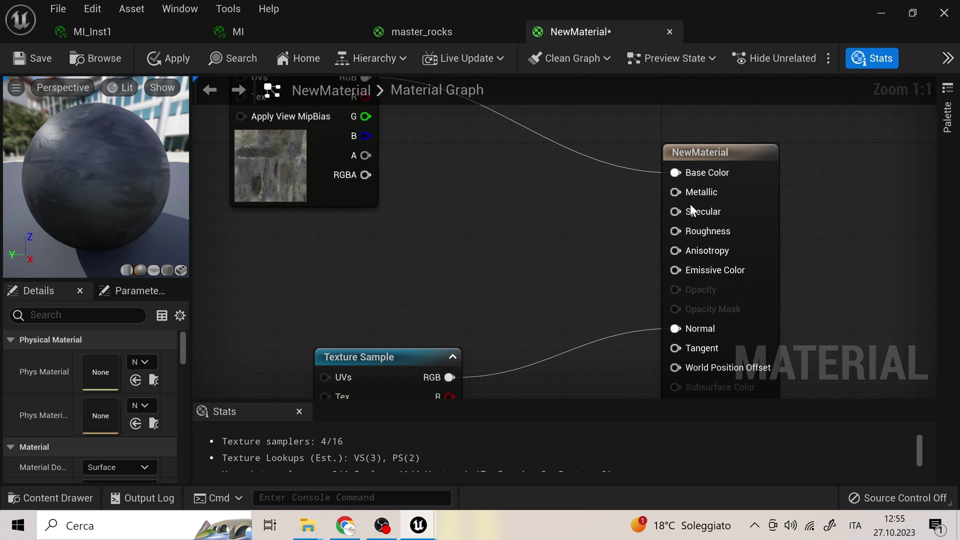
Add a Constant node with value 1 wired into Roughness.
click(544, 240)
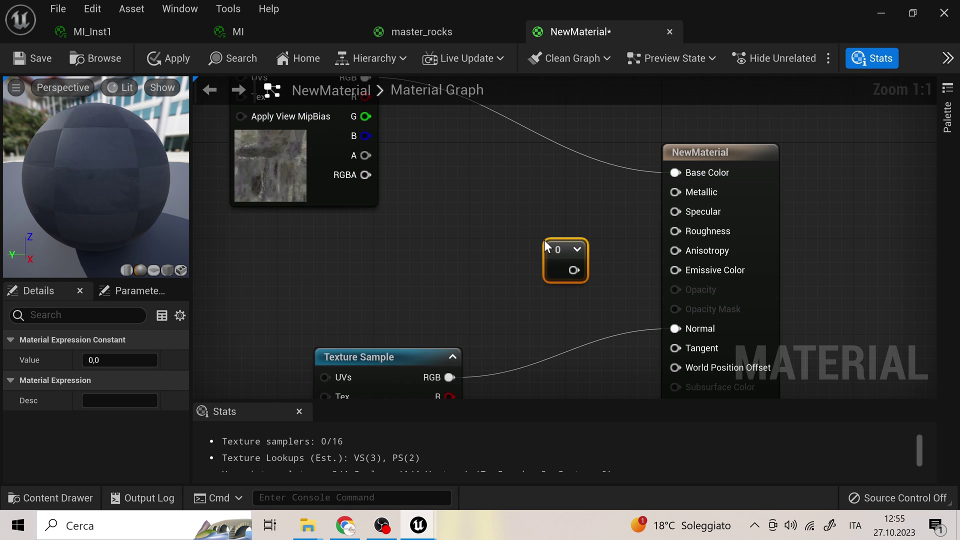
drag(573, 269, 676, 235)
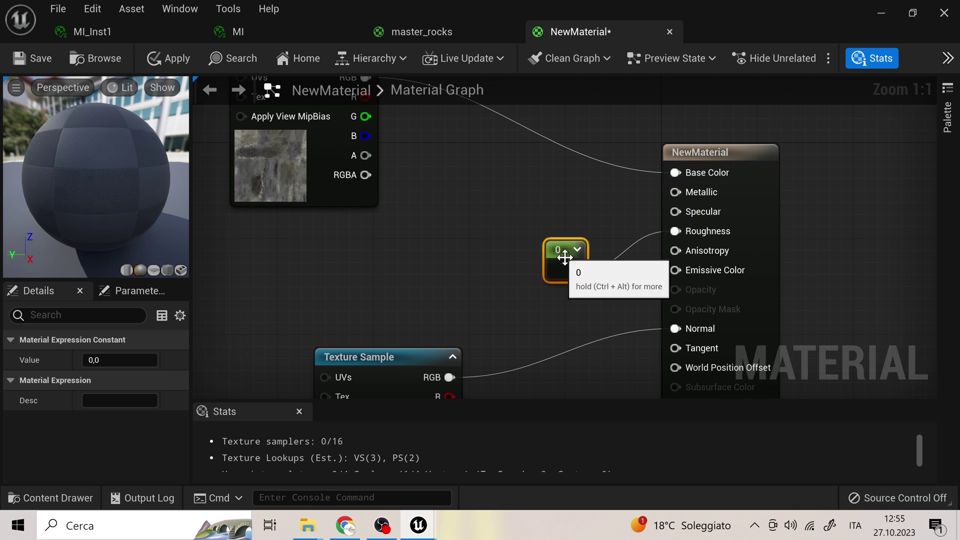
click(111, 361)
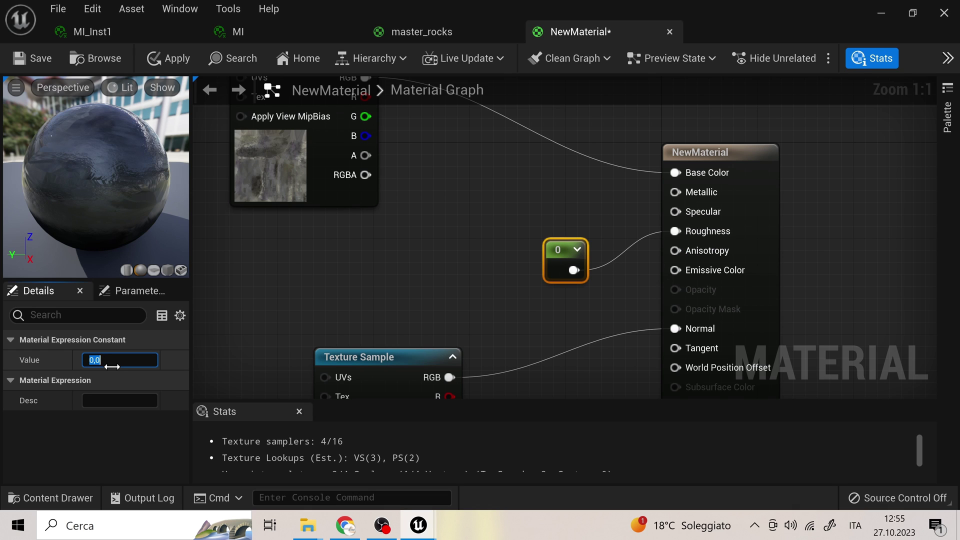
text(1)
click(302, 291)
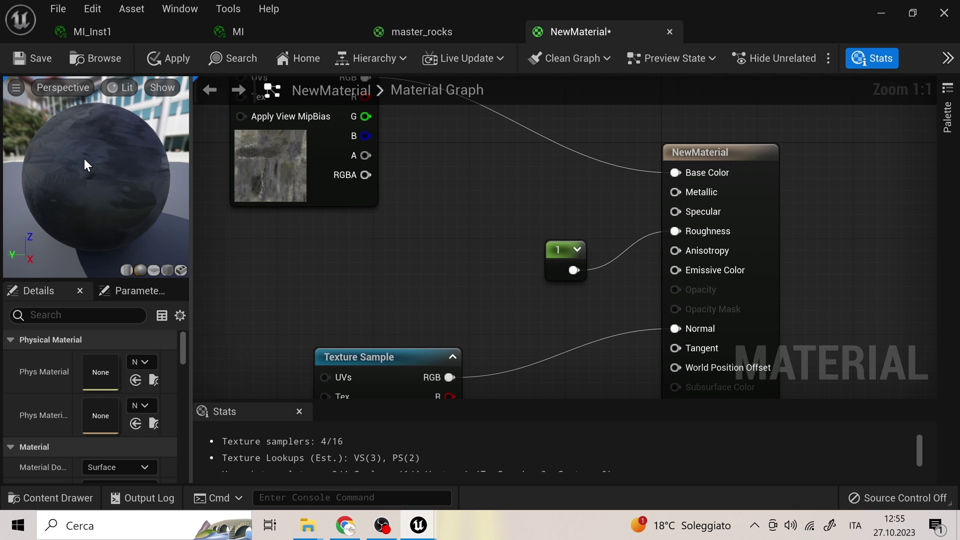
scroll(375, 282, down, 9)
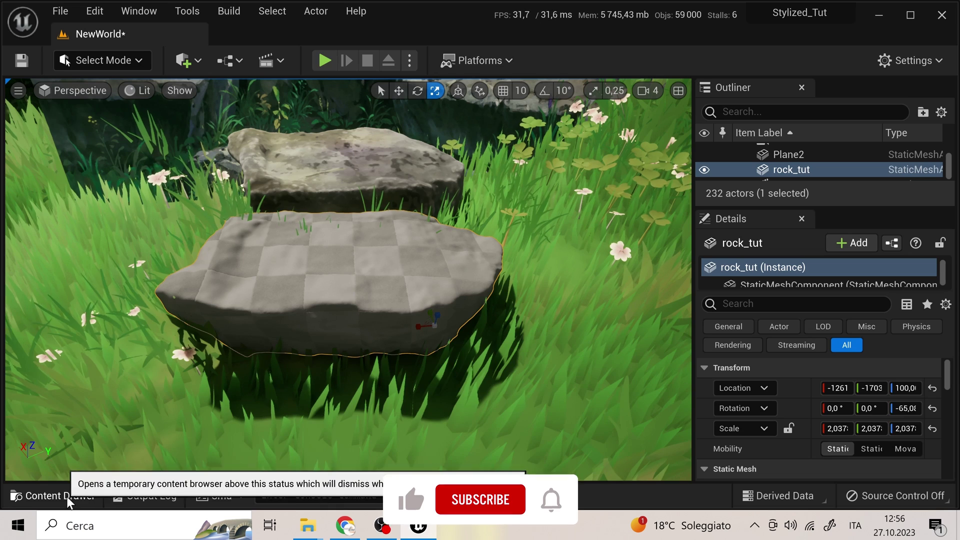
Apply NewMaterial to the rock_tut boulder in the viewport, then switch to the Move tool.
click(50, 495)
drag(201, 395, 314, 260)
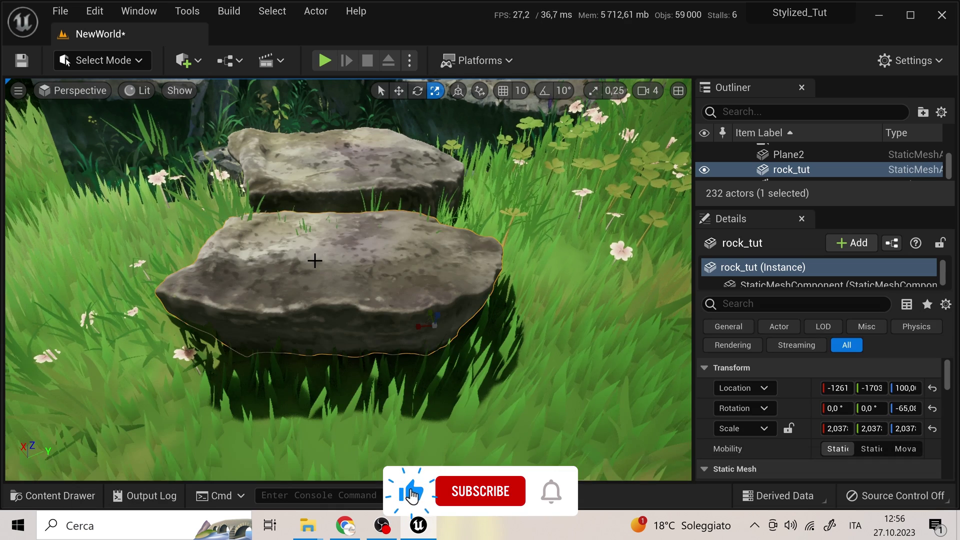
right_drag(314, 261, 442, 419)
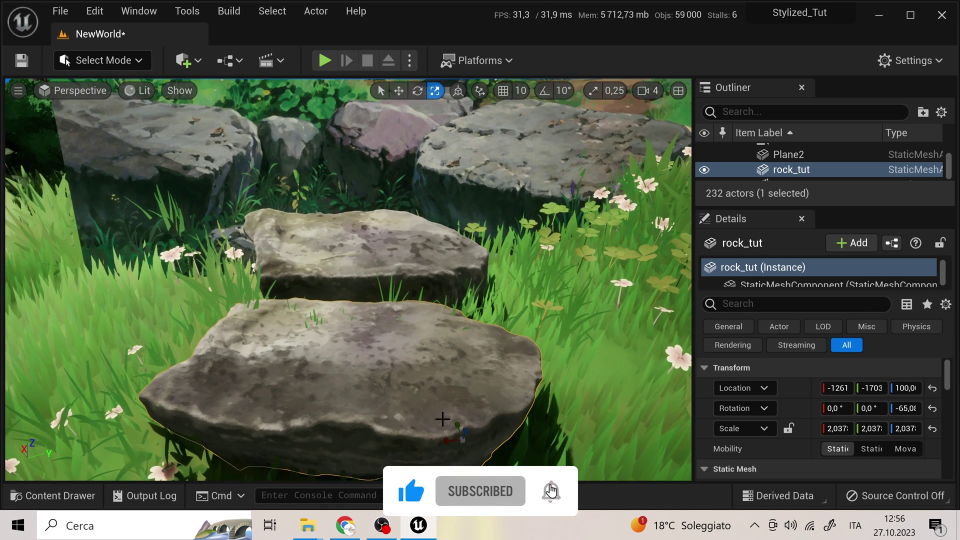
key(w)
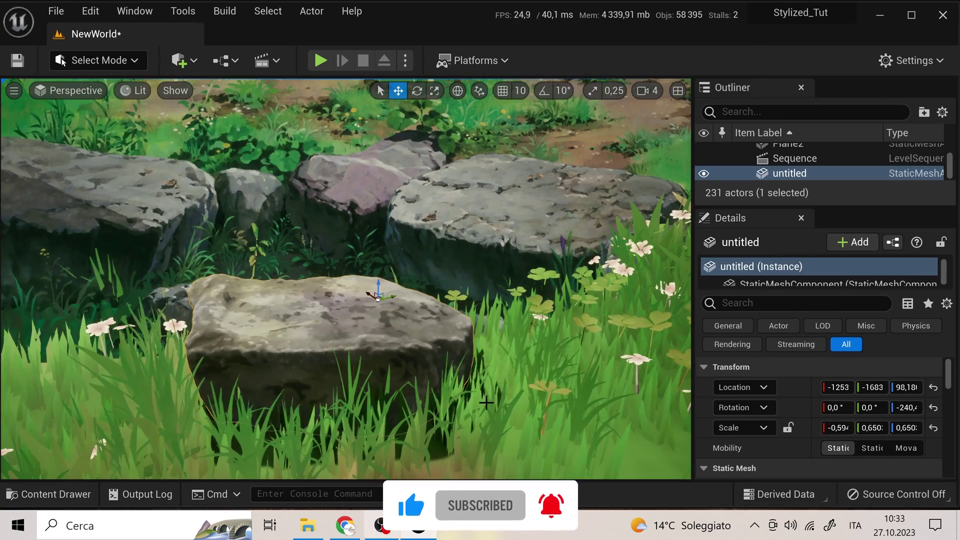